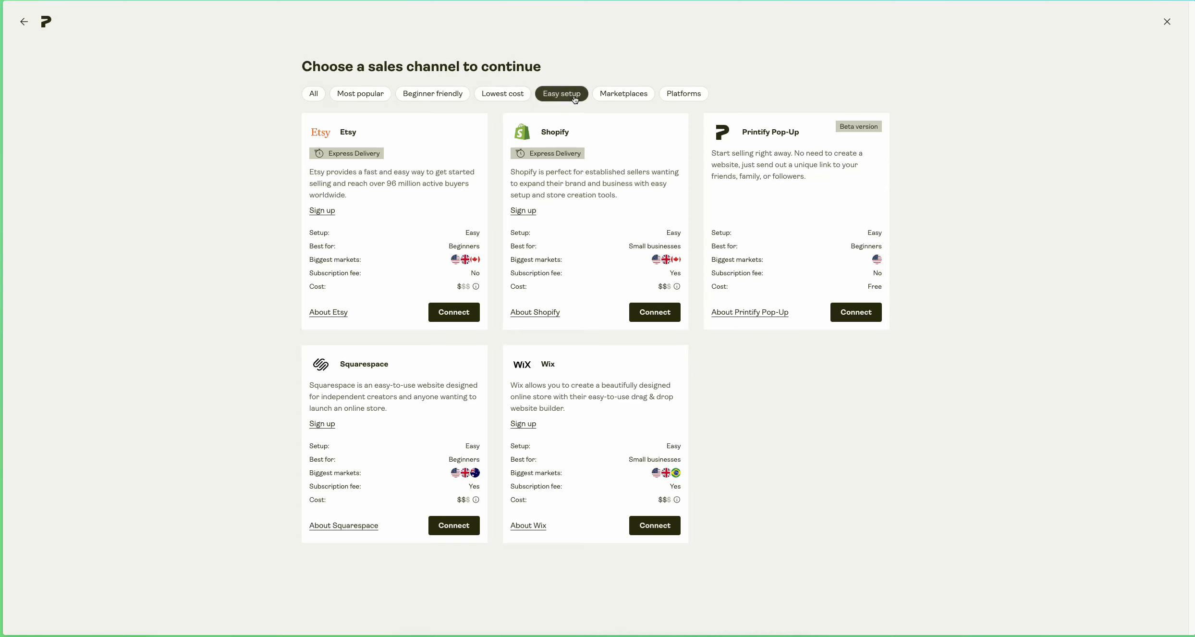
# Browse the sales channels under each category filter, from Most popular to Platforms, and review the full list
pyautogui.click(357, 93)
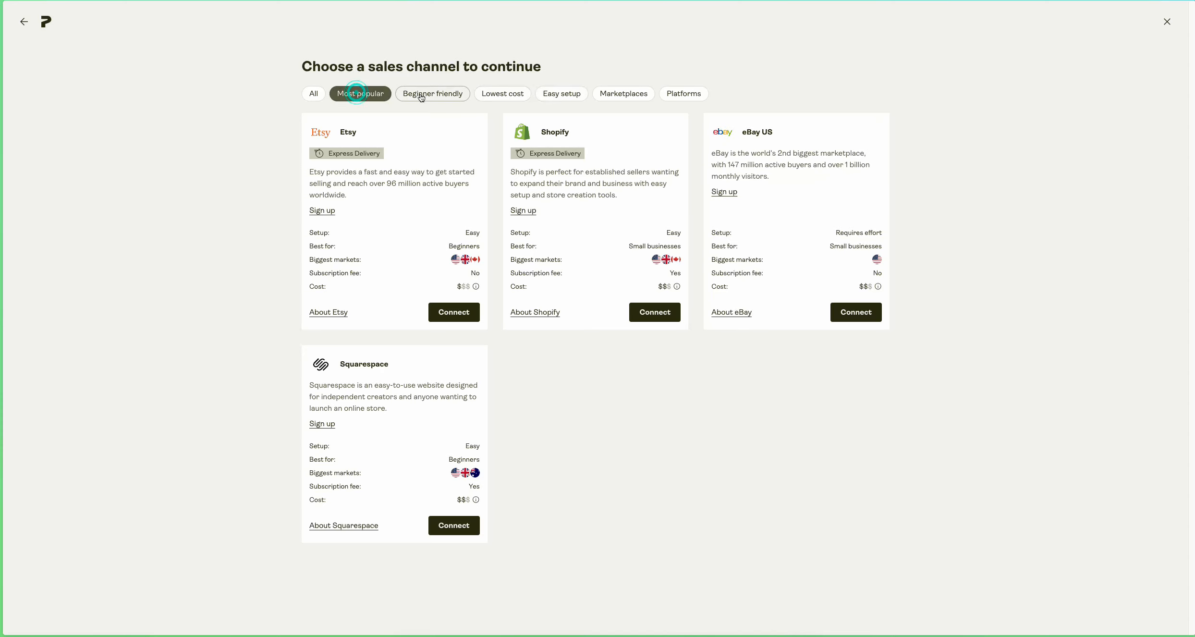
pyautogui.click(419, 94)
pyautogui.click(498, 94)
pyautogui.click(561, 93)
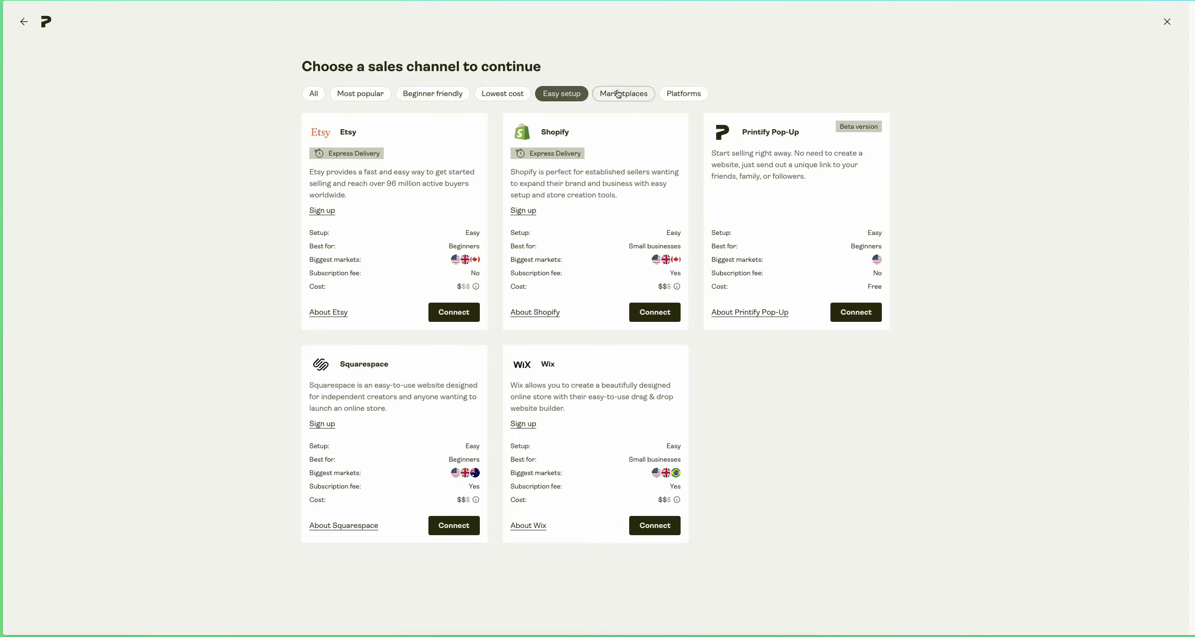
pyautogui.click(623, 93)
pyautogui.click(682, 93)
pyautogui.click(314, 94)
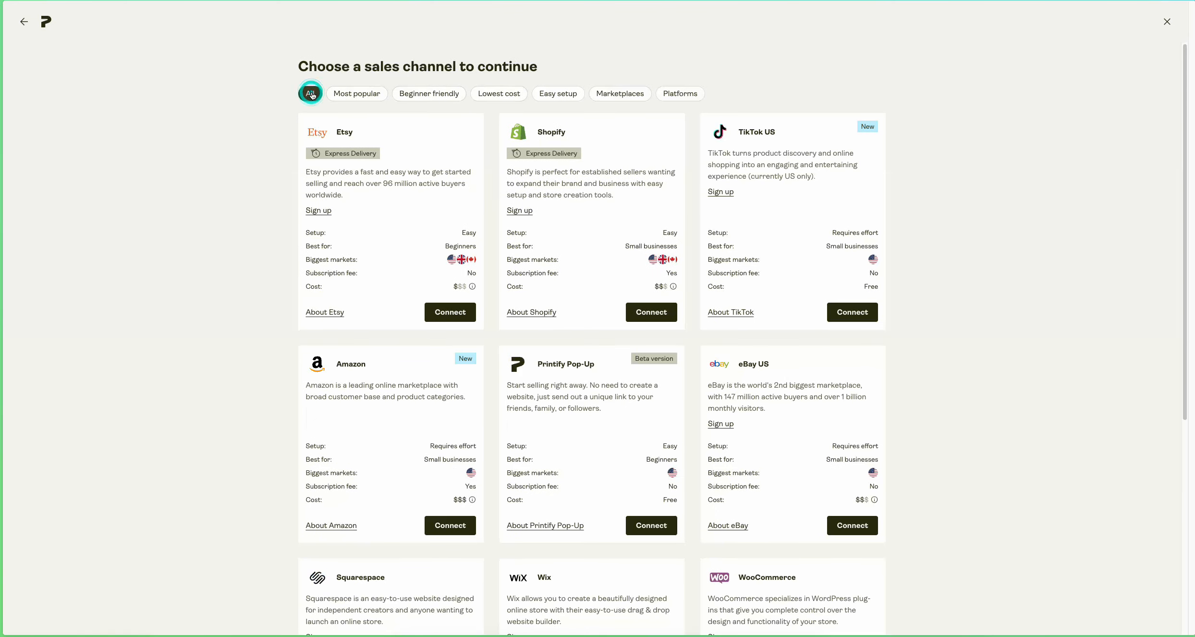
pyautogui.scroll(-5, 563, 283)
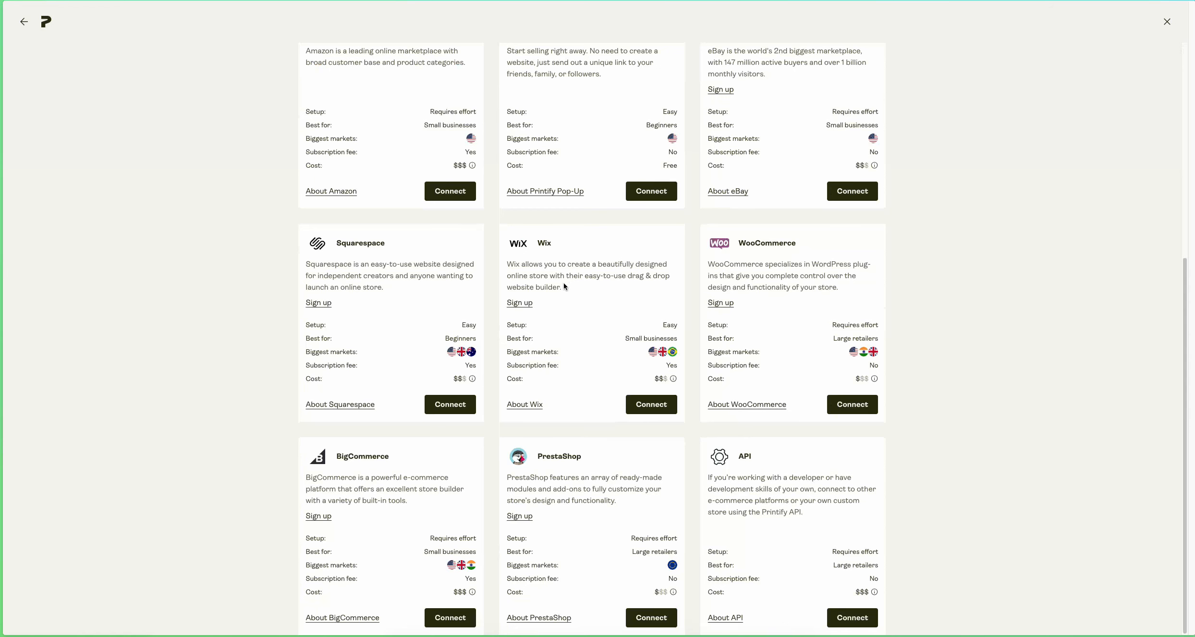
pyautogui.scroll(5, 563, 283)
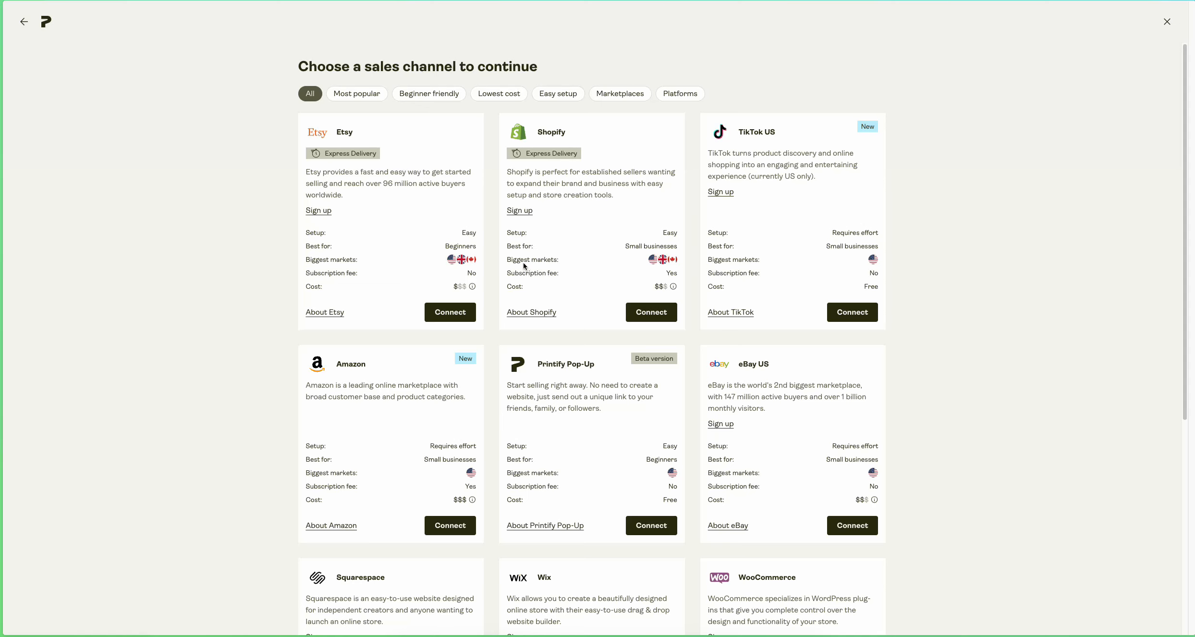
# Connect the Printify Pop-Up sales channel and keep Non-Techie HQ as the existing store
pyautogui.scroll(-1, 537, 312)
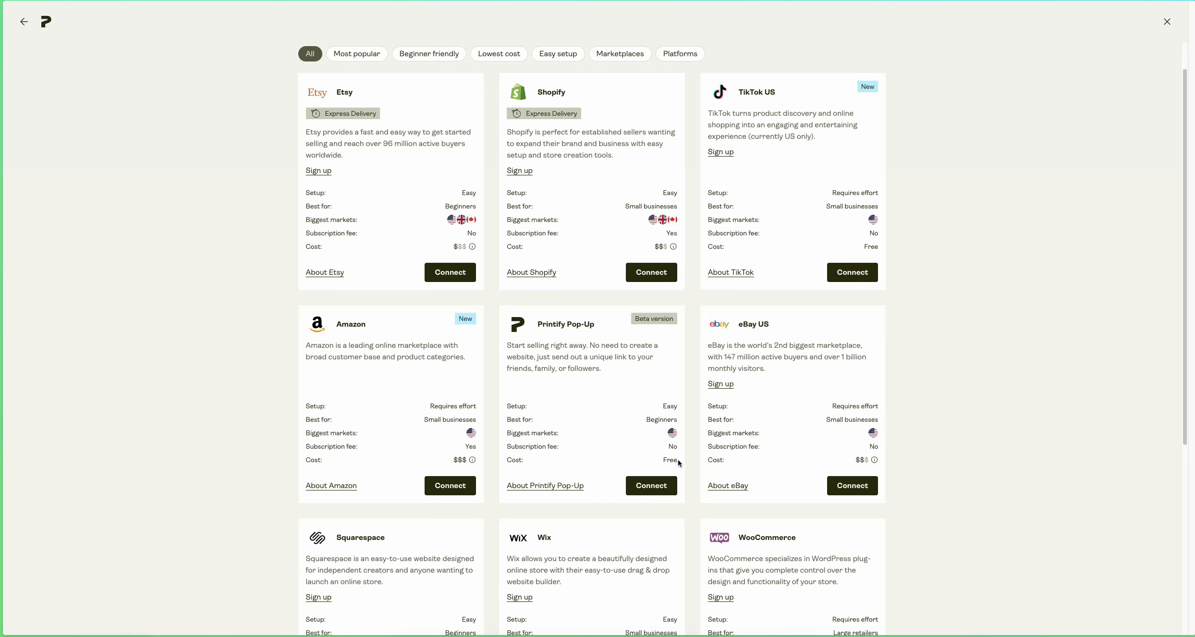
pyautogui.click(657, 488)
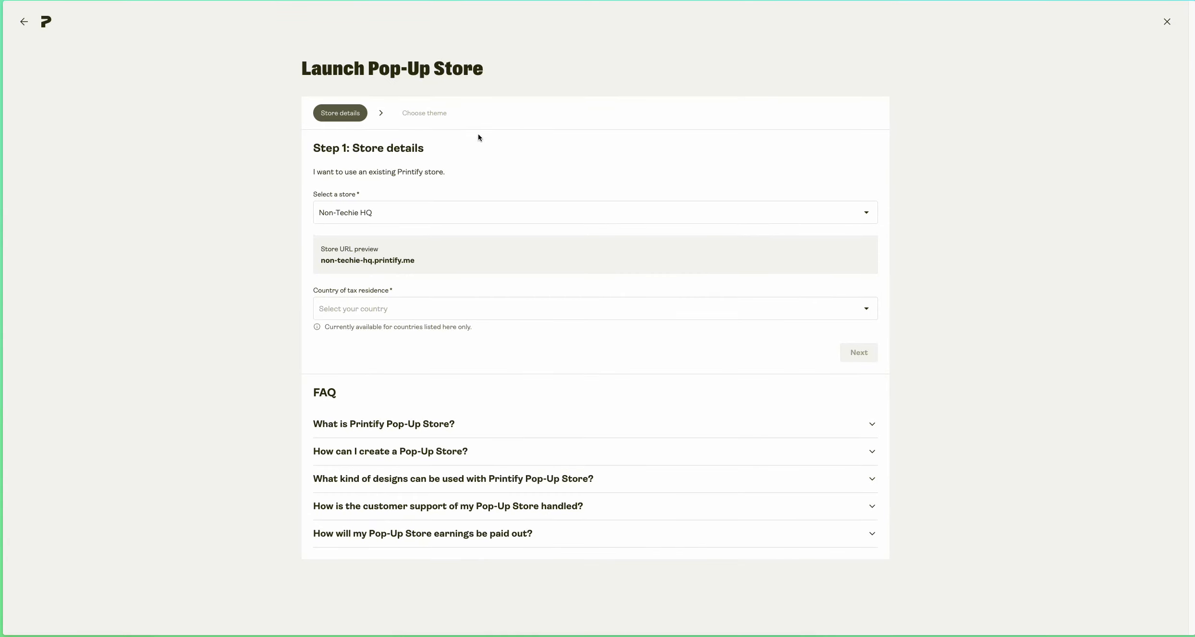
pyautogui.click(383, 217)
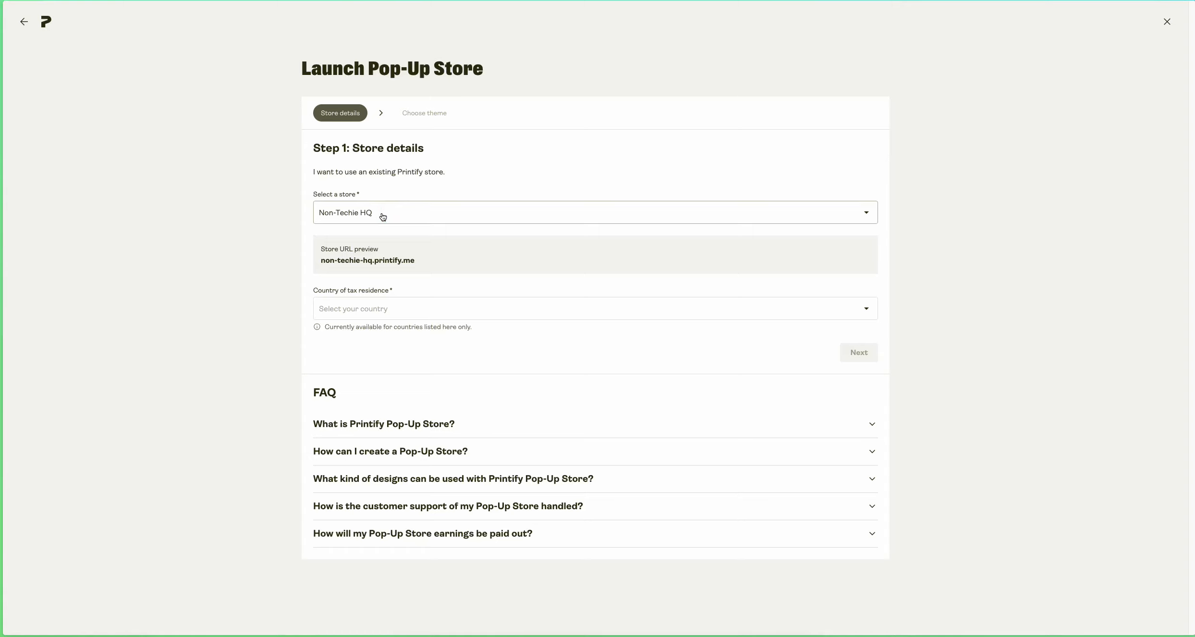
pyautogui.click(384, 216)
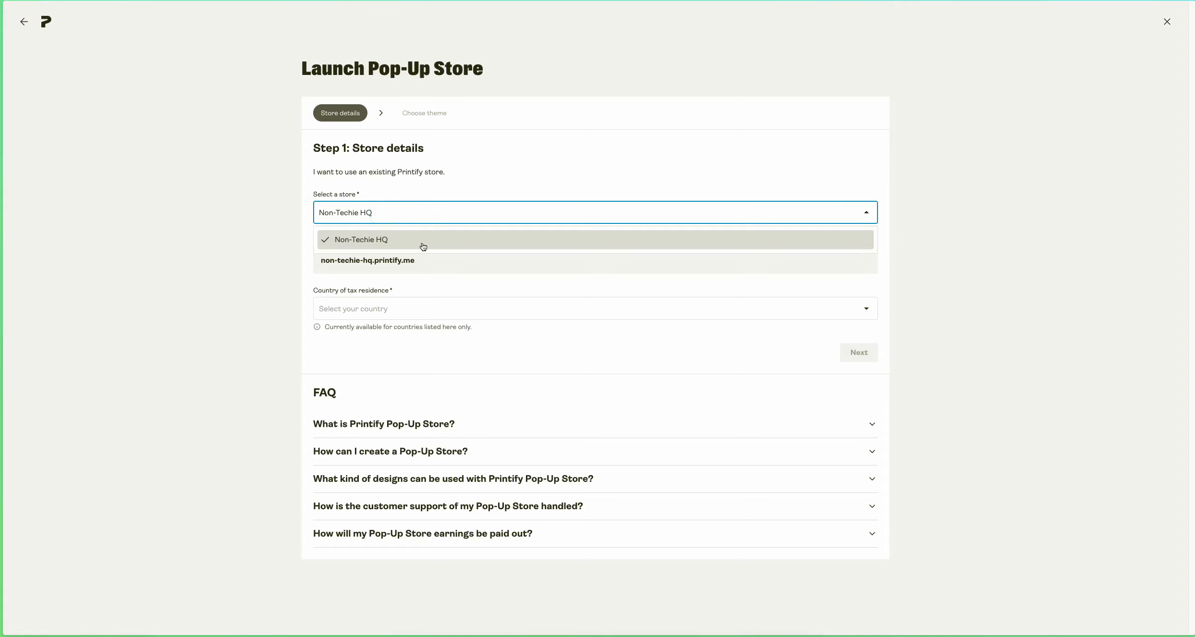
pyautogui.click(400, 220)
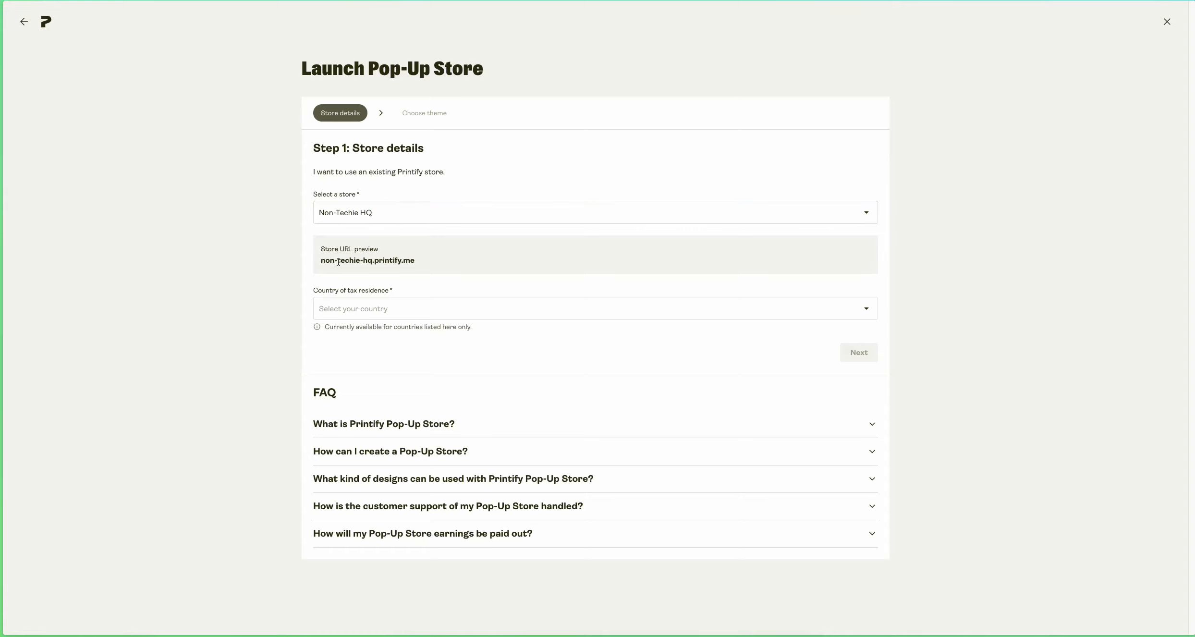
# Set the country of tax residence to United States
pyautogui.click(366, 302)
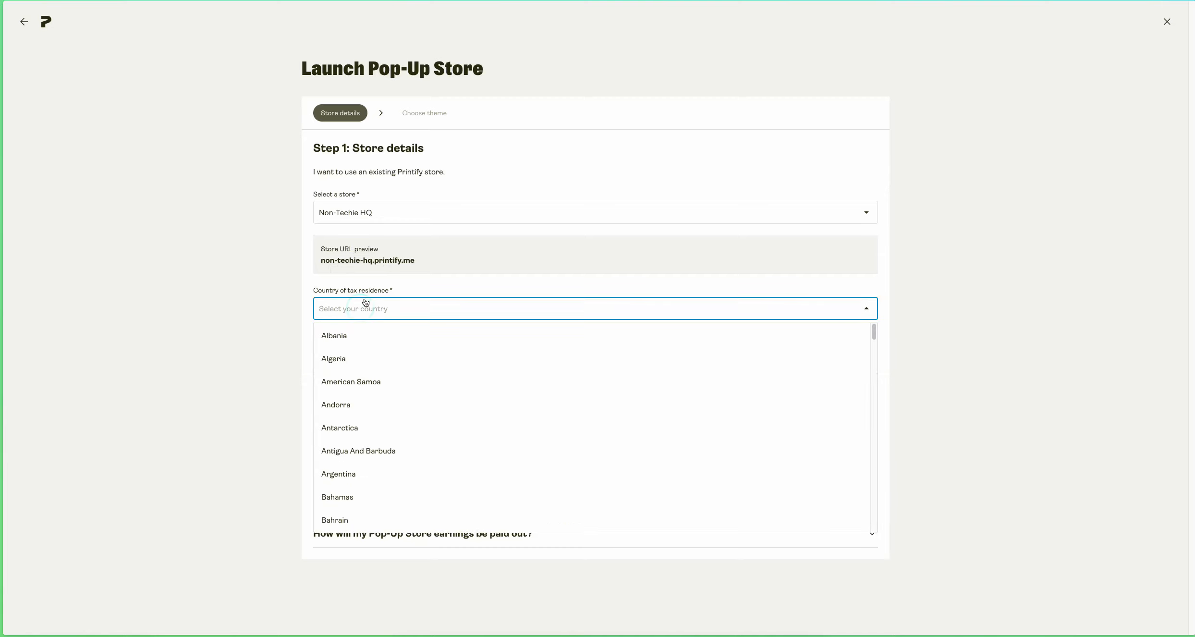
pyautogui.write('un')
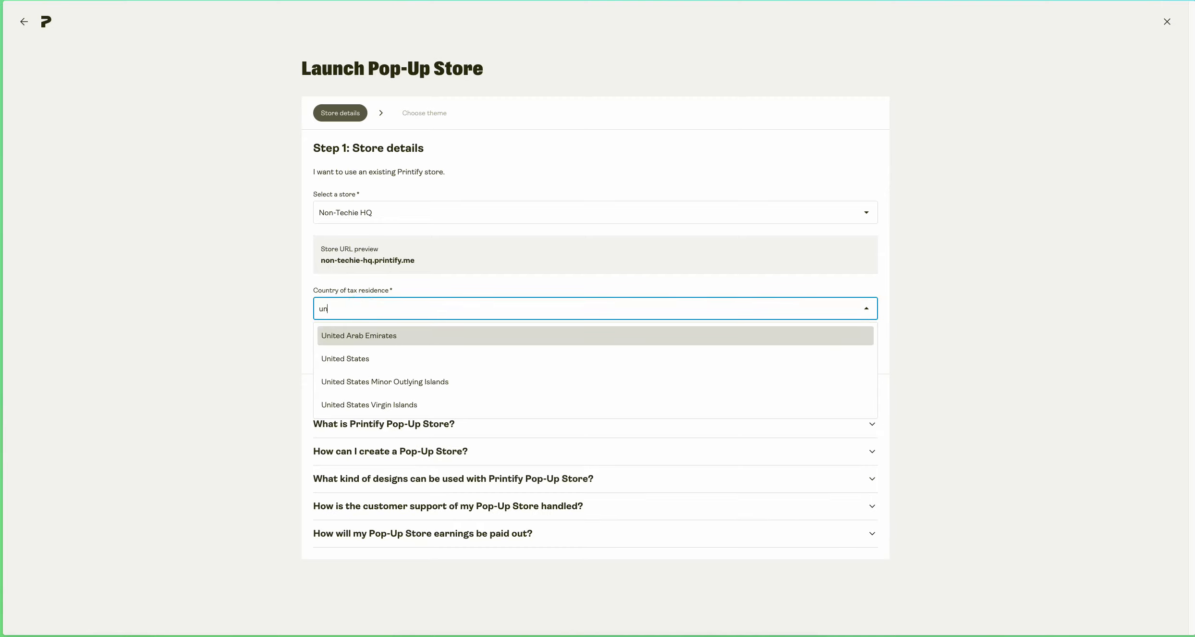
pyautogui.click(427, 358)
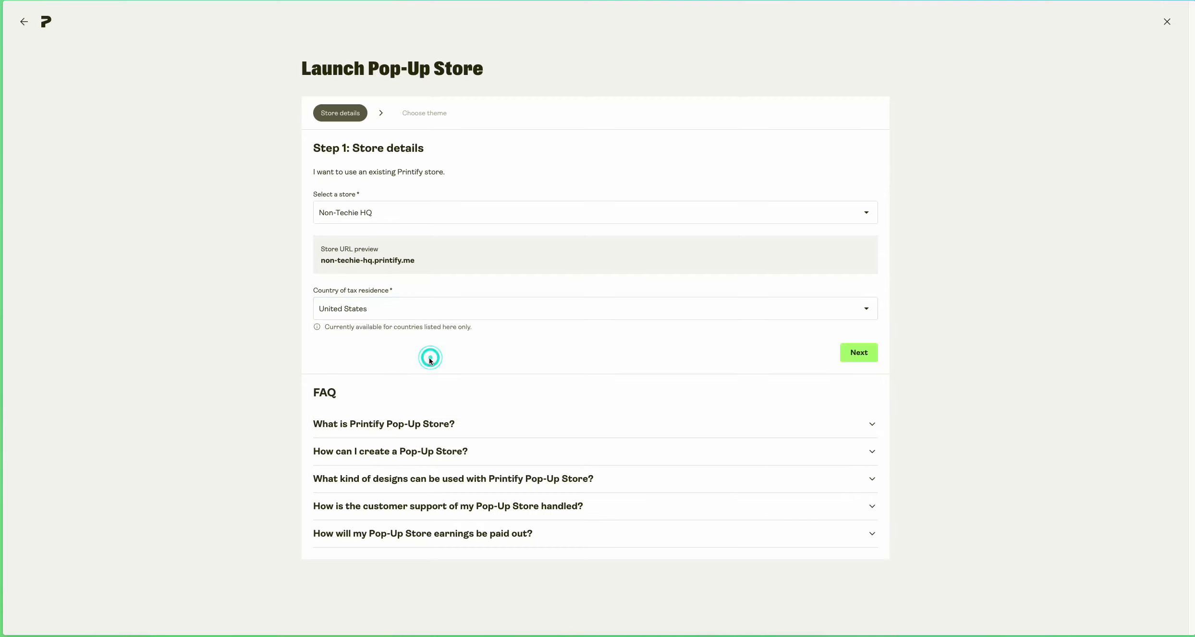
# Continue to the theme choice, pick the cream theme with the black footer and launch the Pop-Up store
pyautogui.click(849, 355)
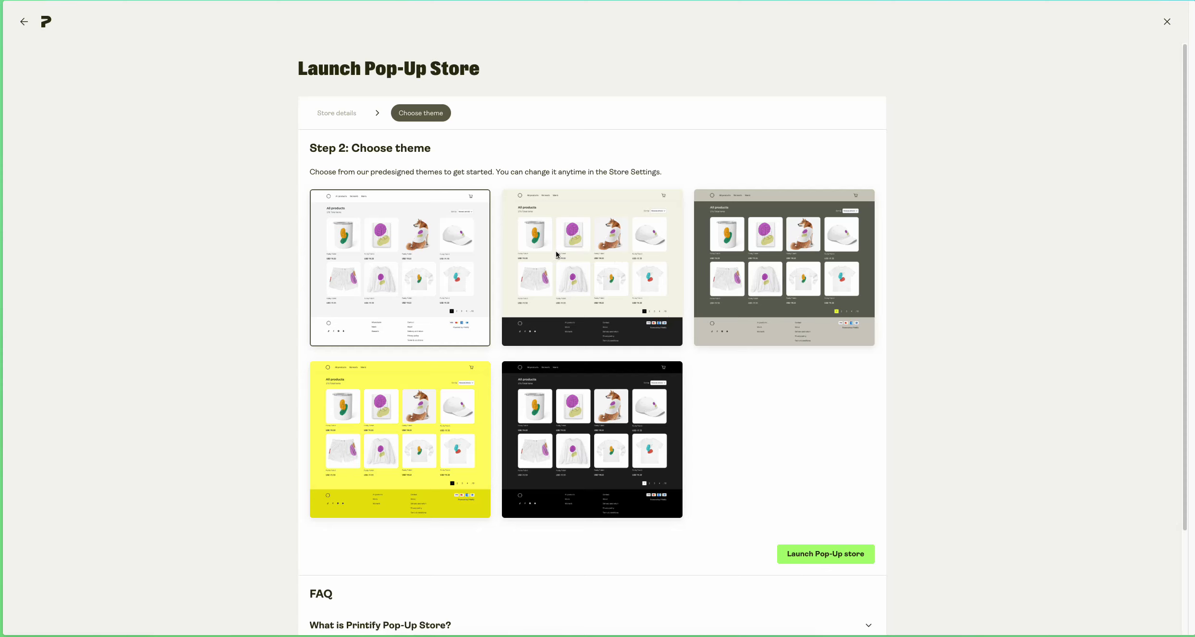
pyautogui.click(567, 287)
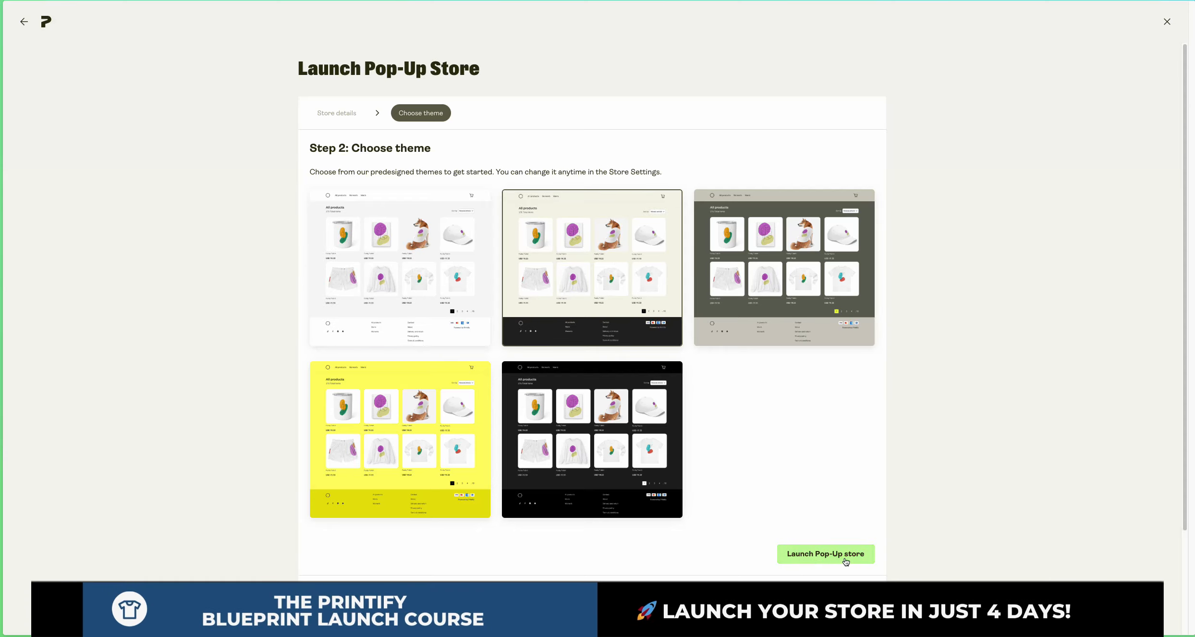
pyautogui.click(826, 554)
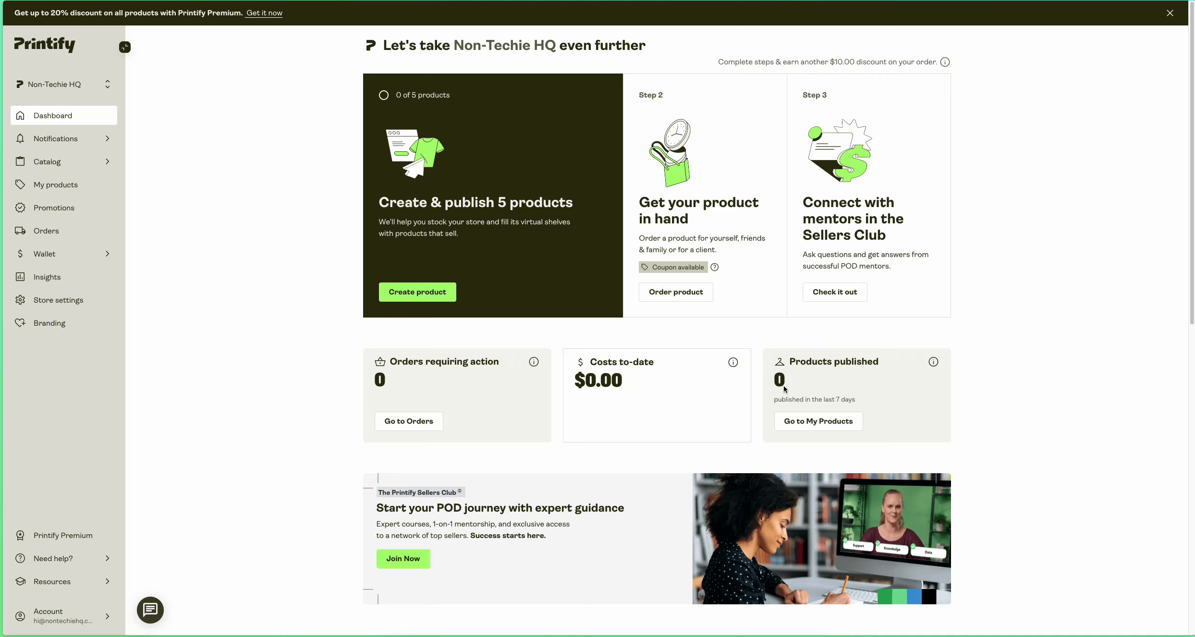
# Go to the list of managed stores and visit the Non-Techie HQ storefront through its link
pyautogui.click(70, 84)
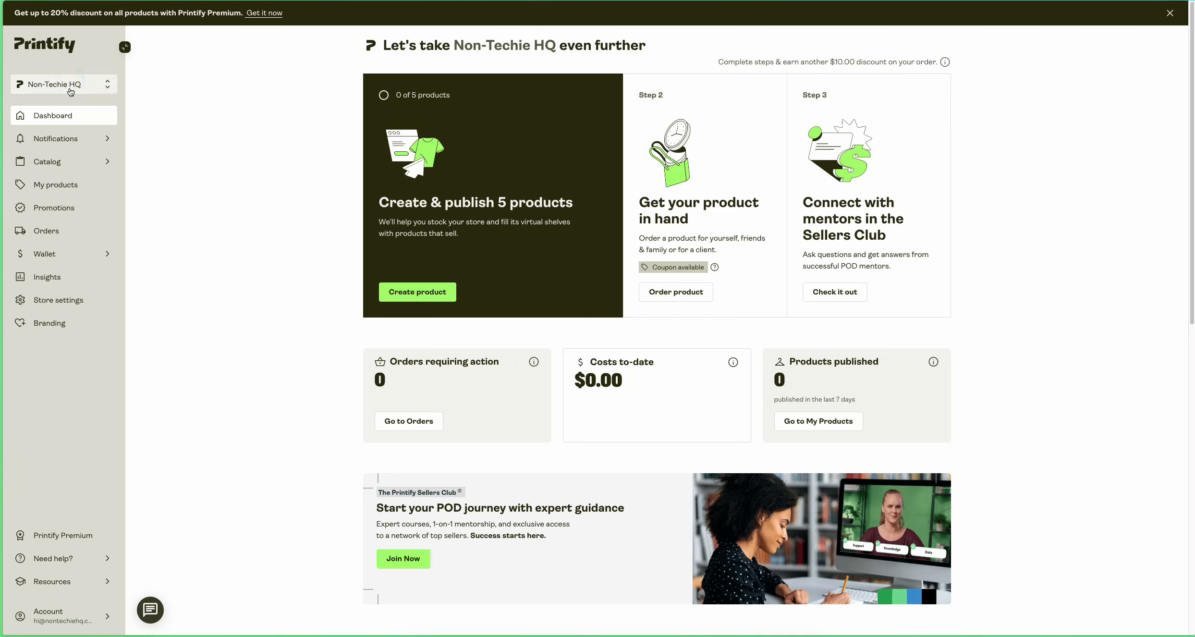
pyautogui.click(70, 89)
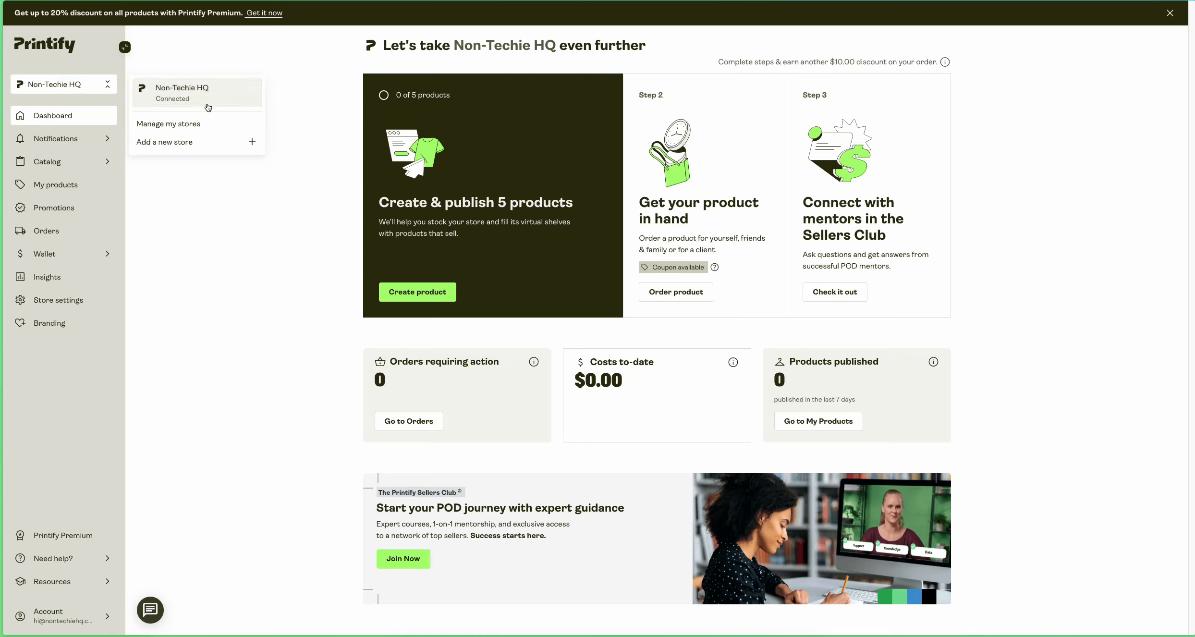
pyautogui.click(188, 124)
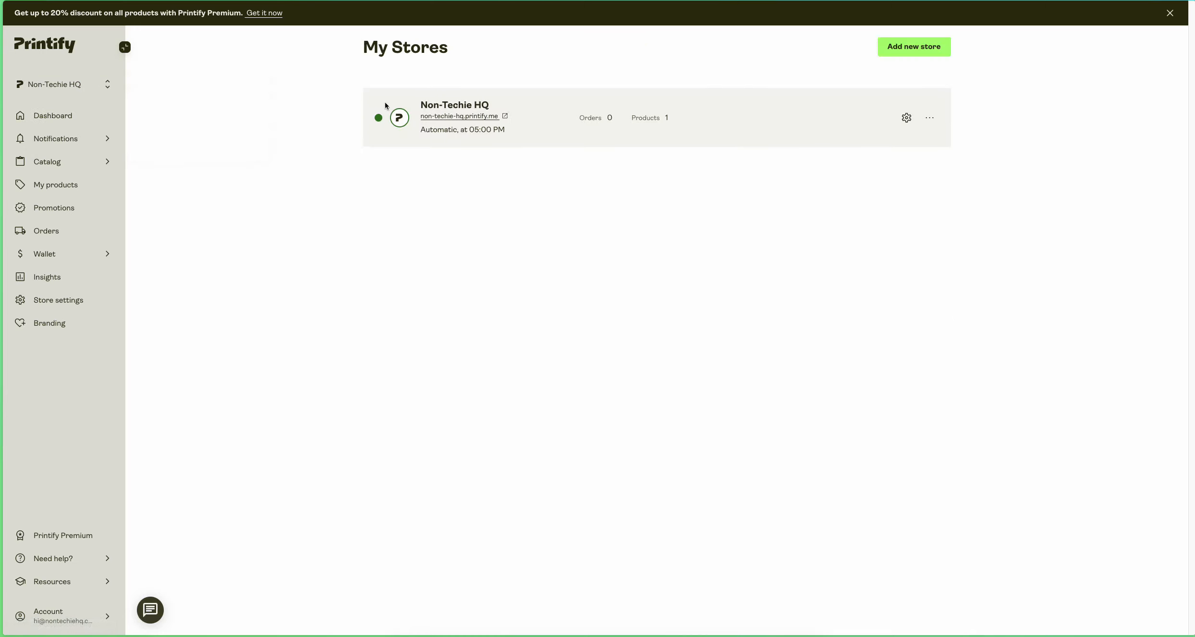
pyautogui.click(489, 118)
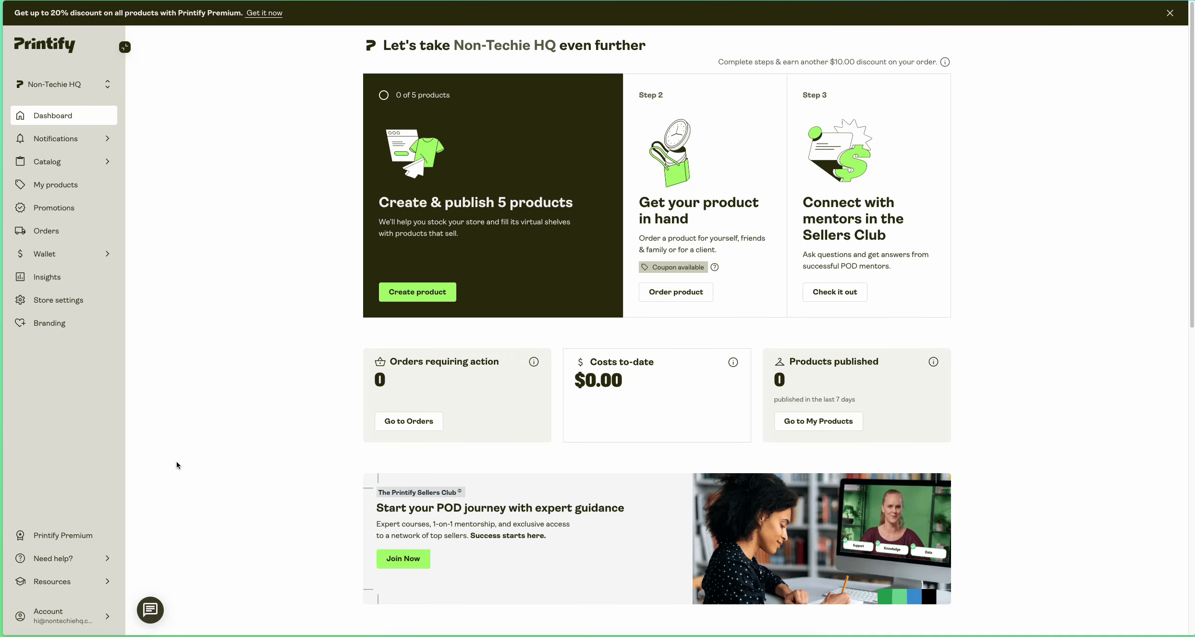
# Open the store settings and start customizing the store design
pyautogui.click(48, 305)
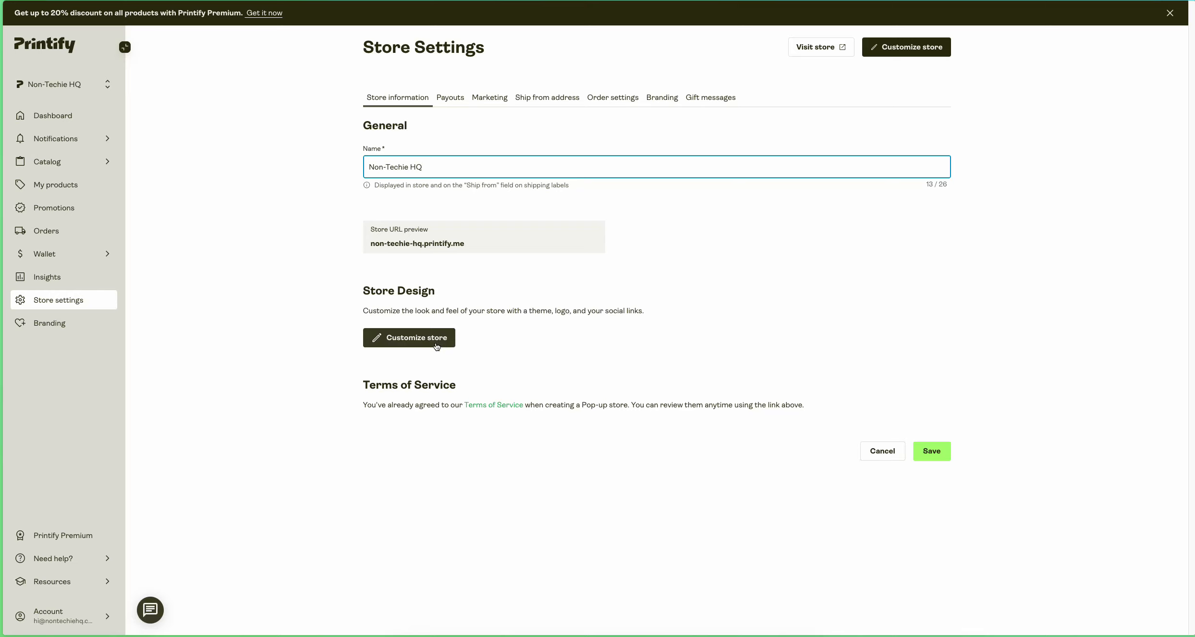
pyautogui.click(902, 46)
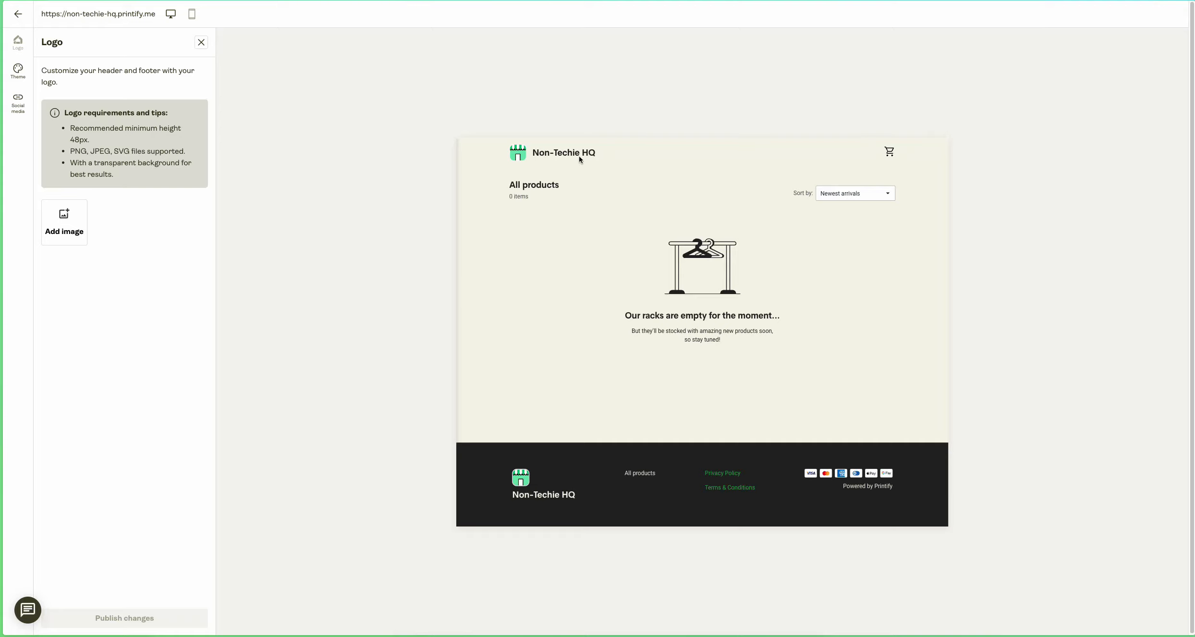
# Preview the four color themes in the theme library on the store, then reselect the current cream theme
pyautogui.click(18, 70)
pyautogui.click(129, 185)
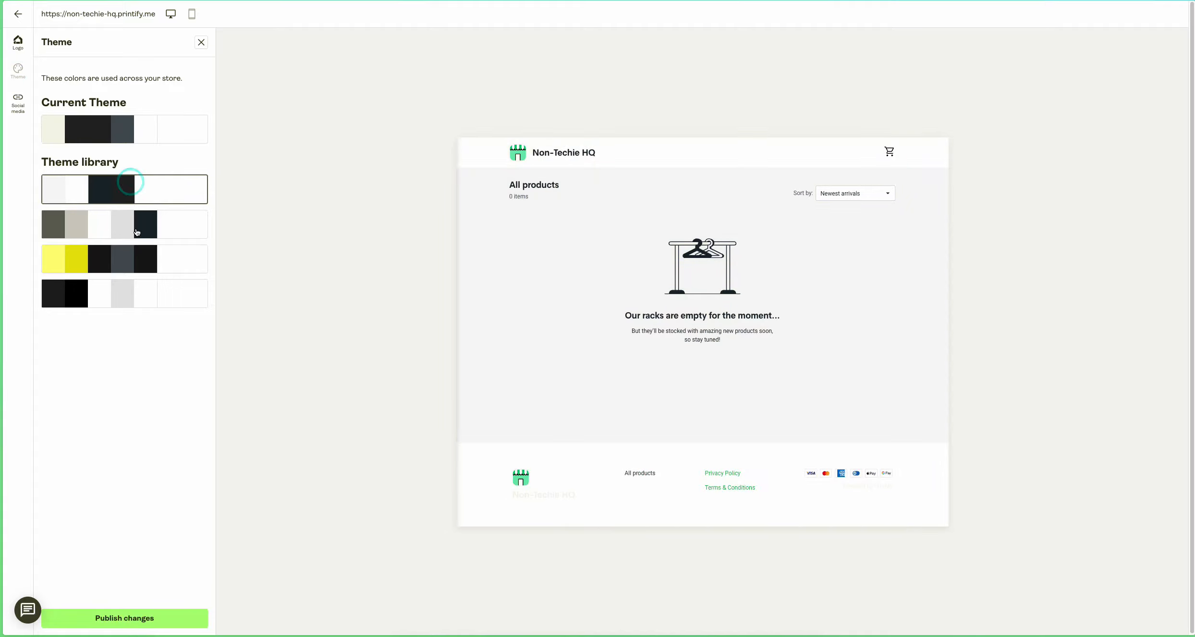
pyautogui.click(137, 233)
pyautogui.click(140, 262)
pyautogui.click(138, 292)
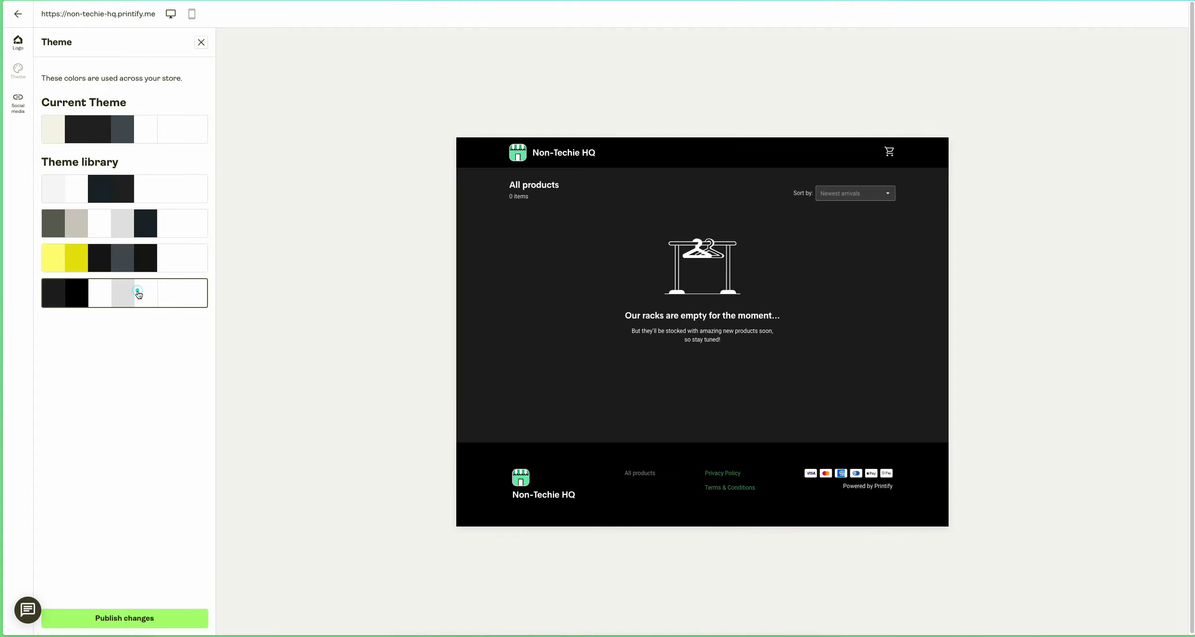
pyautogui.click(140, 128)
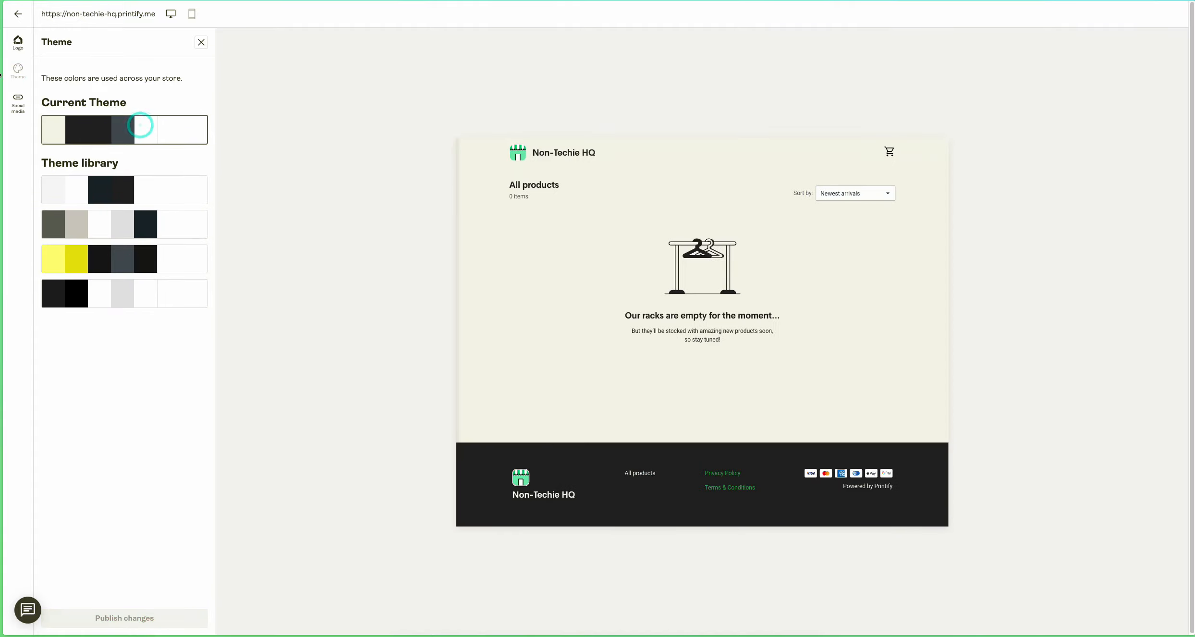
# Enable the store's social media links for Facebook, Instagram, Youtube, Snapchat, Tiktok and Pinterest
pyautogui.click(18, 101)
pyautogui.click(57, 92)
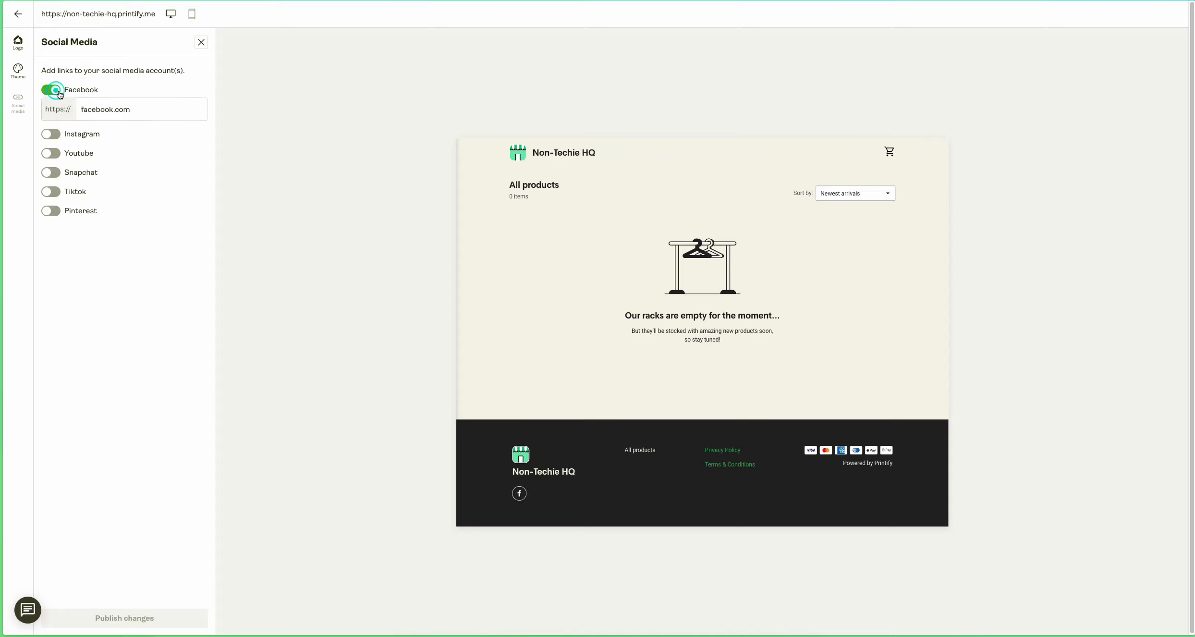
pyautogui.click(54, 134)
pyautogui.click(54, 179)
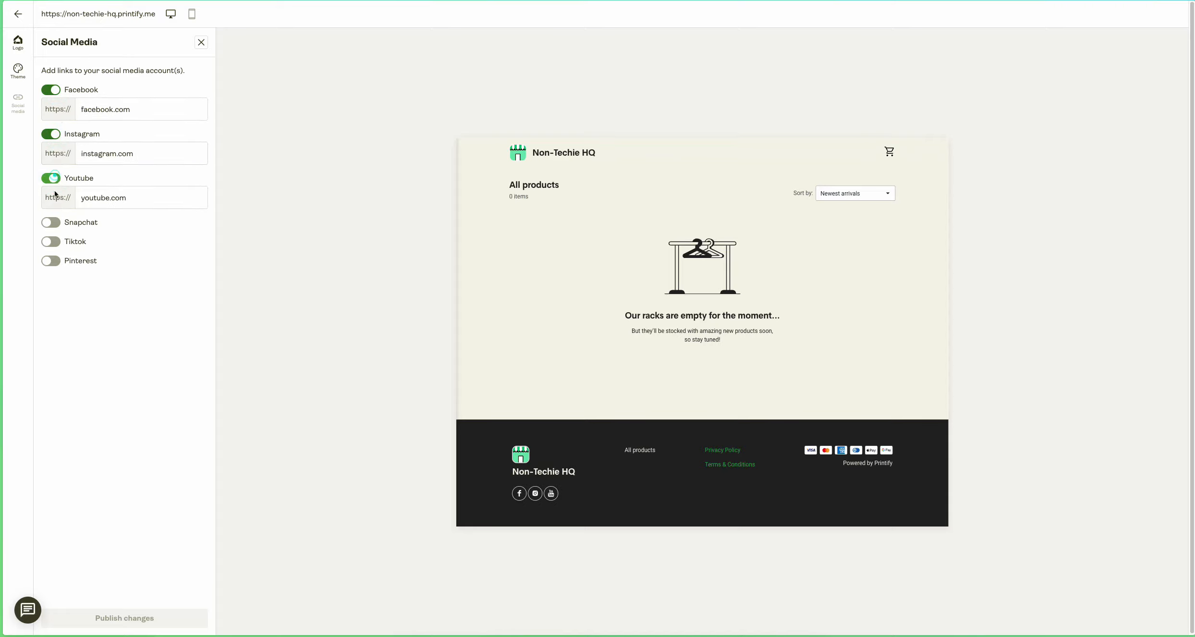
pyautogui.click(51, 222)
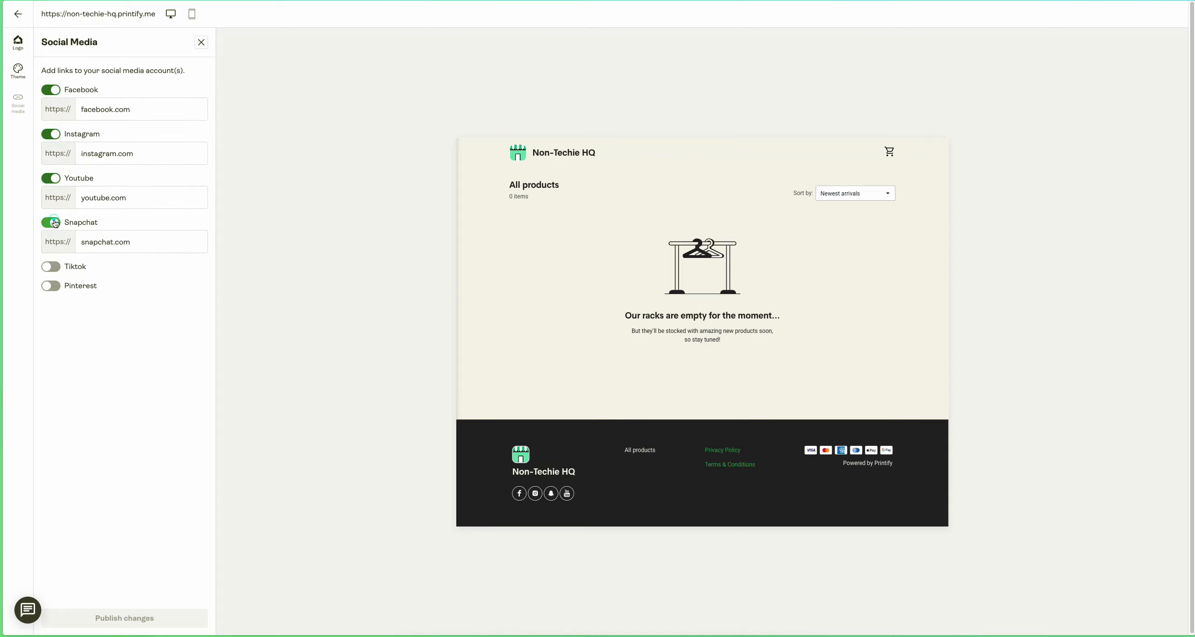
pyautogui.click(50, 267)
pyautogui.click(51, 310)
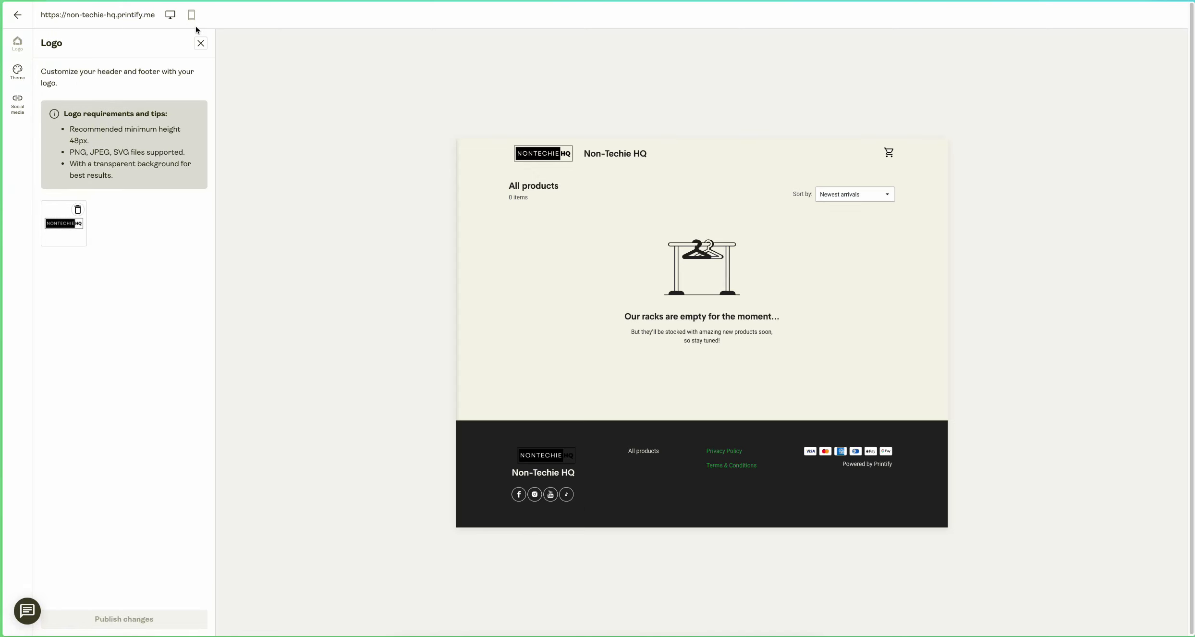
# Leave the store design editor and save the store settings
pyautogui.click(18, 18)
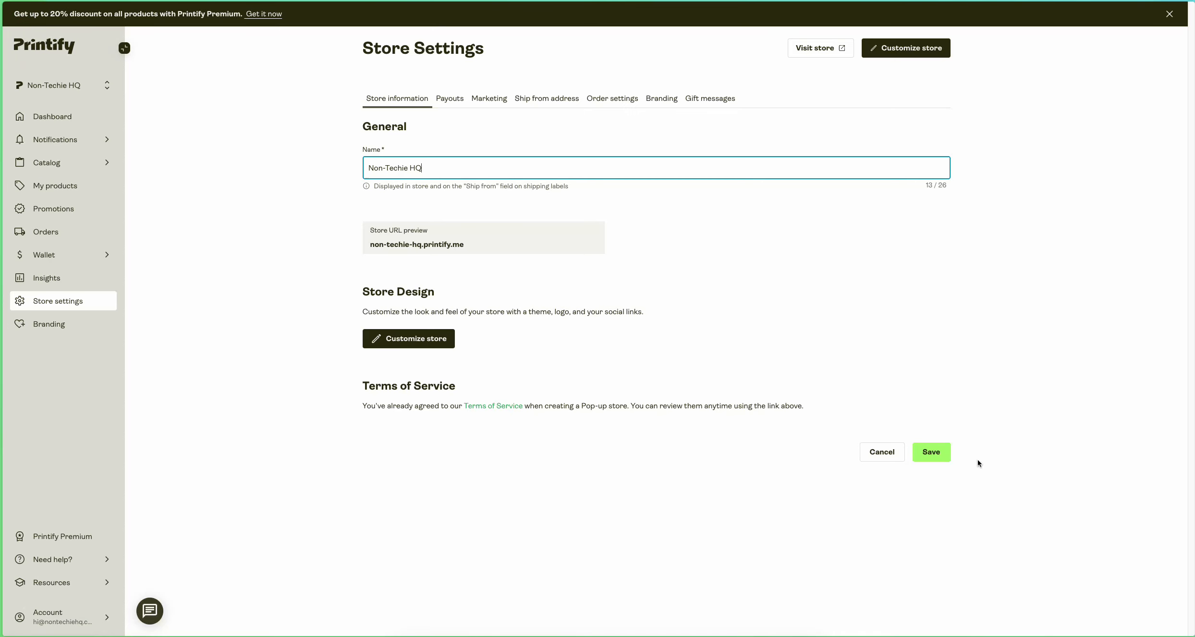
pyautogui.click(930, 458)
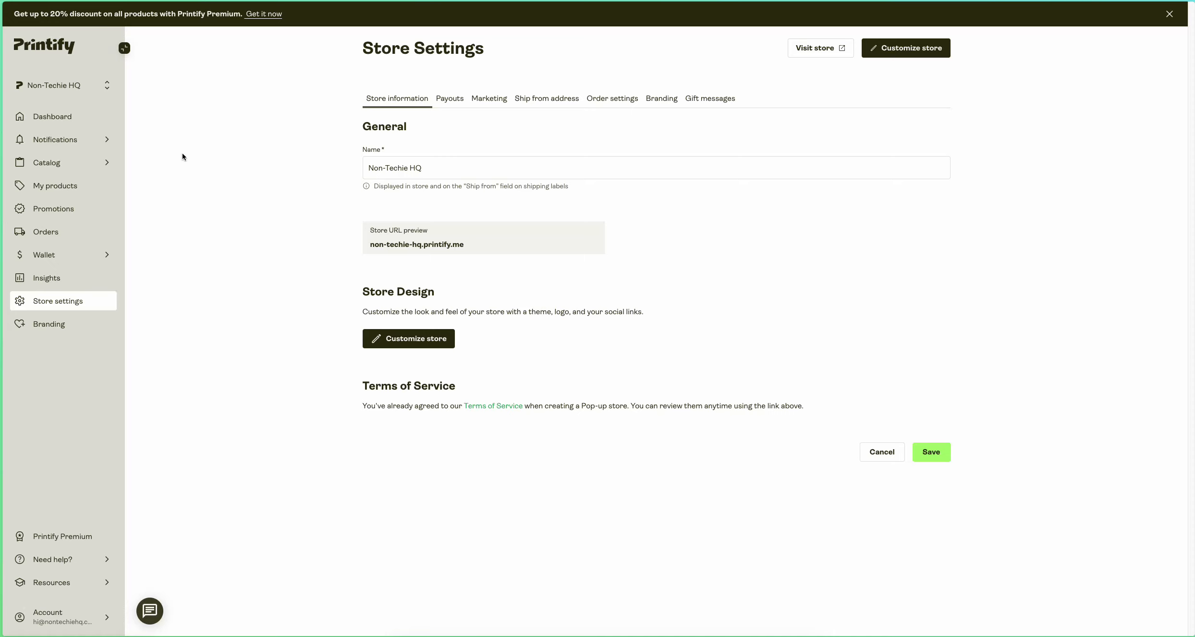
# Open the product list, select the unpublished Colorful Mugs (11oz, 15oz) product and start publishing it
pyautogui.click(66, 188)
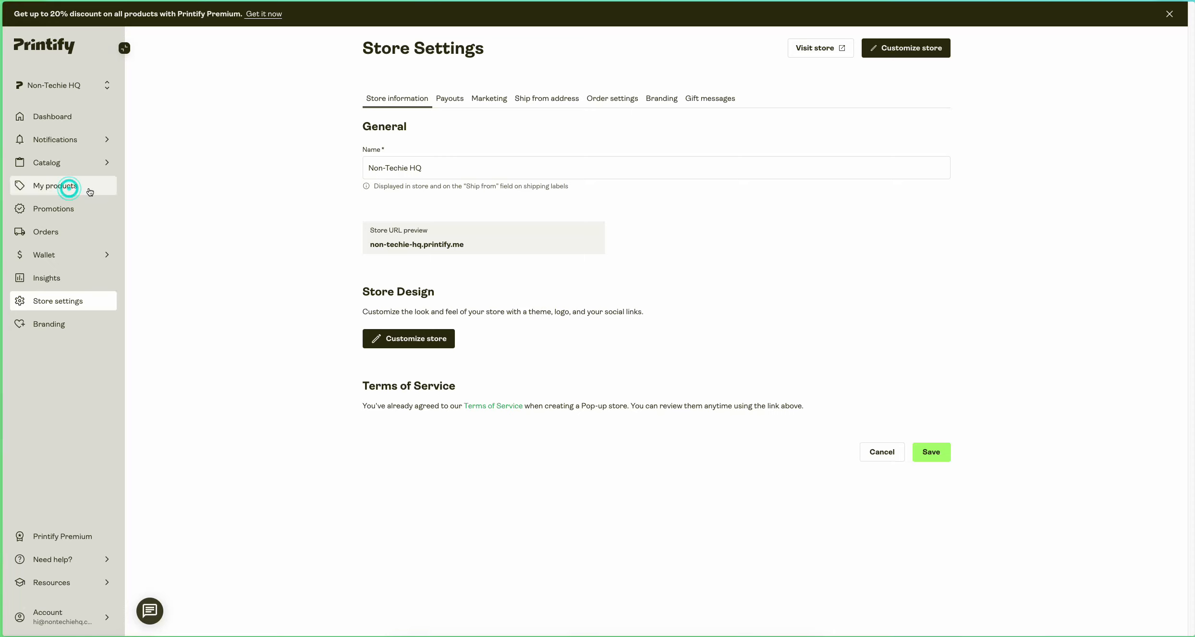
pyautogui.click(58, 192)
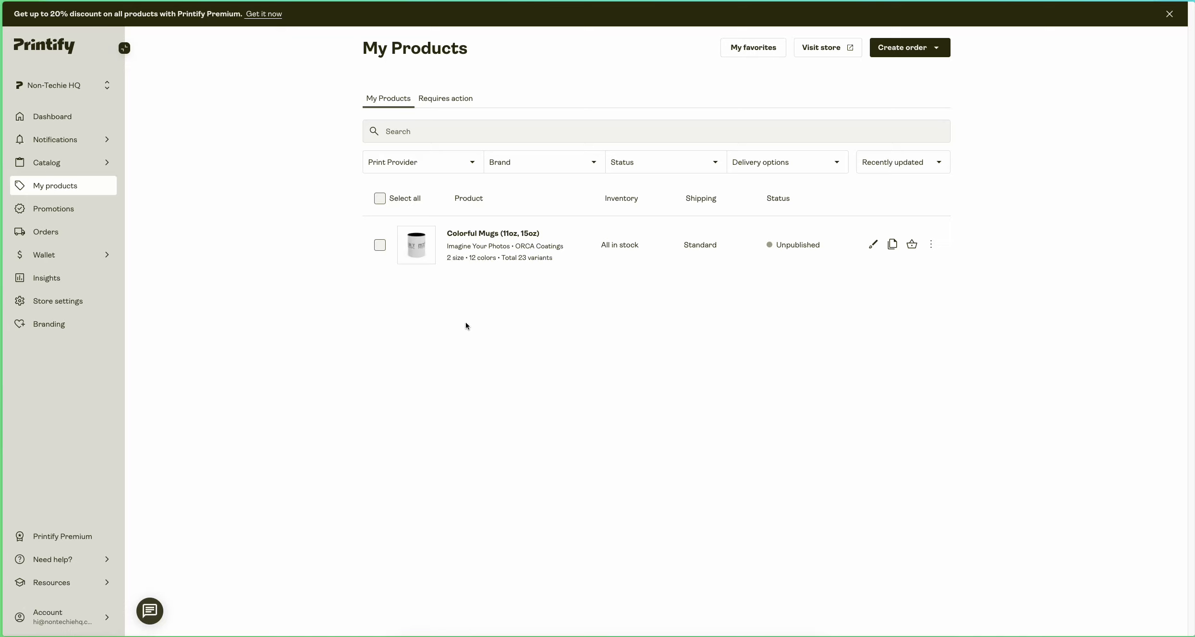
pyautogui.click(379, 245)
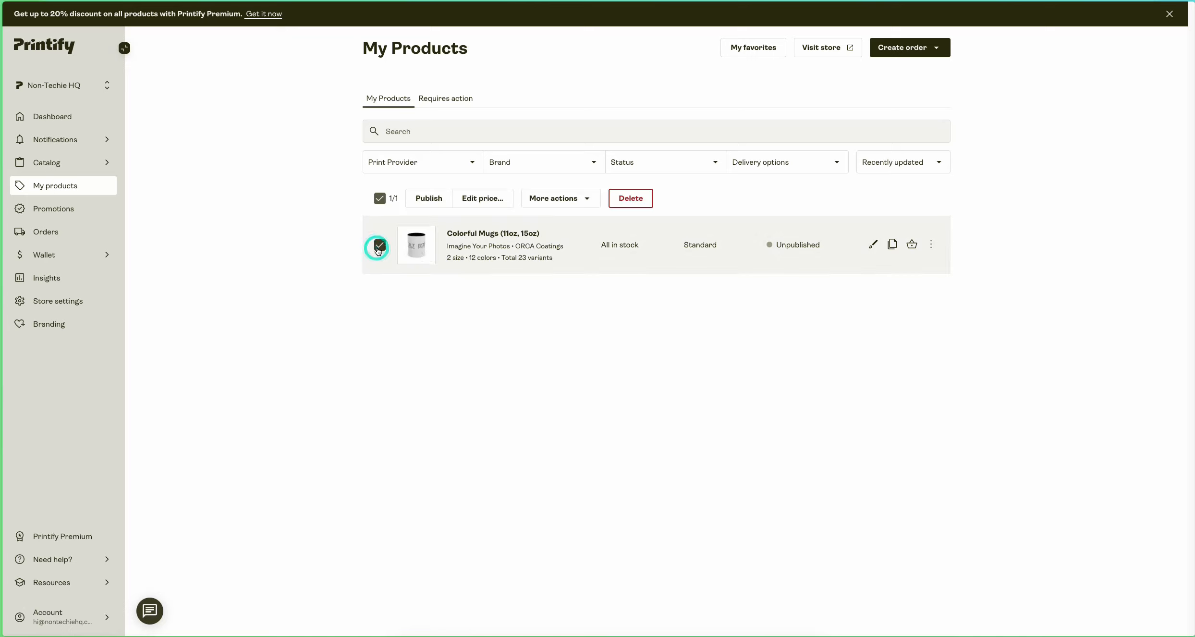
pyautogui.click(428, 201)
# Sync and publish the product title, description, mockups, and colors, sizes, prices and SKUs for all products
pyautogui.click(470, 311)
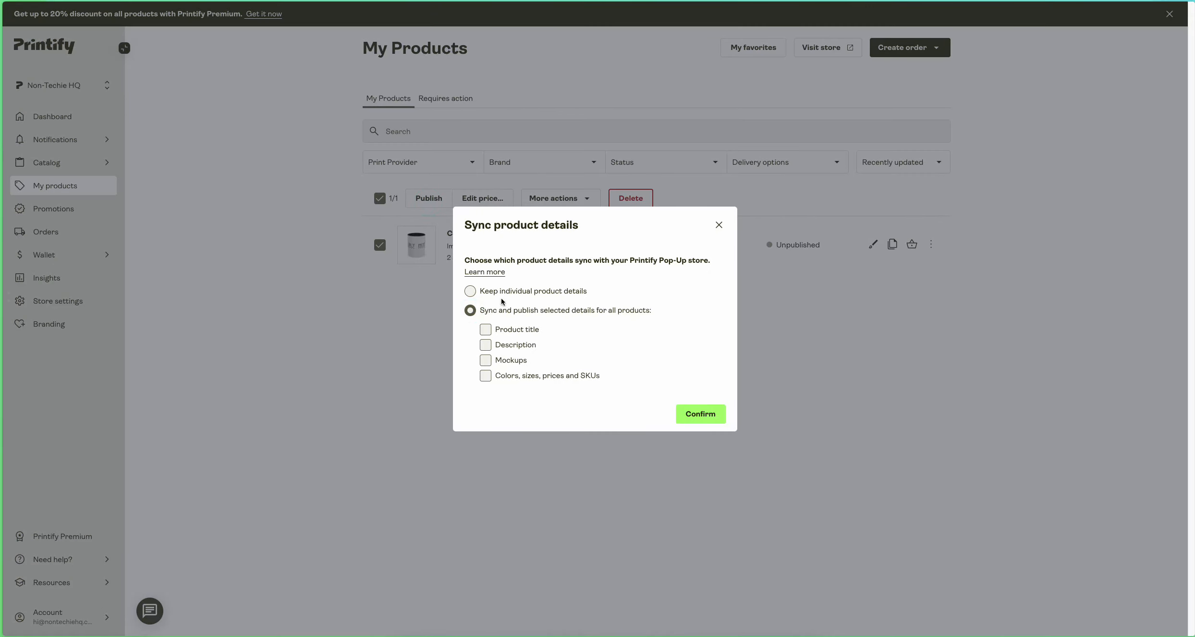
pyautogui.click(470, 291)
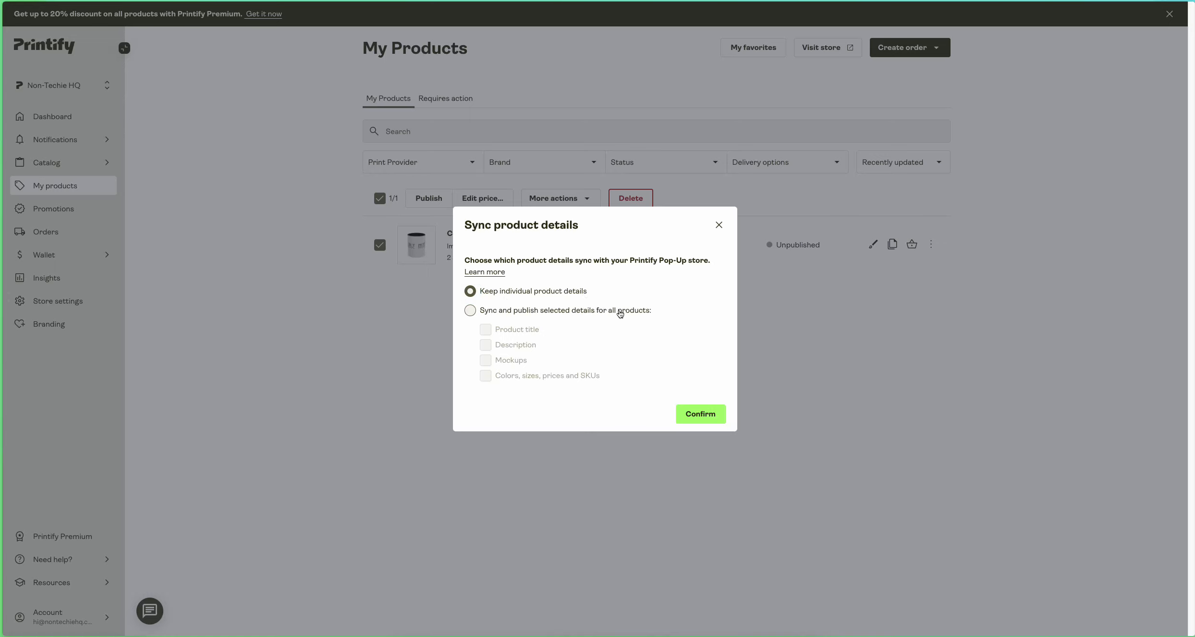
pyautogui.click(486, 330)
pyautogui.click(486, 345)
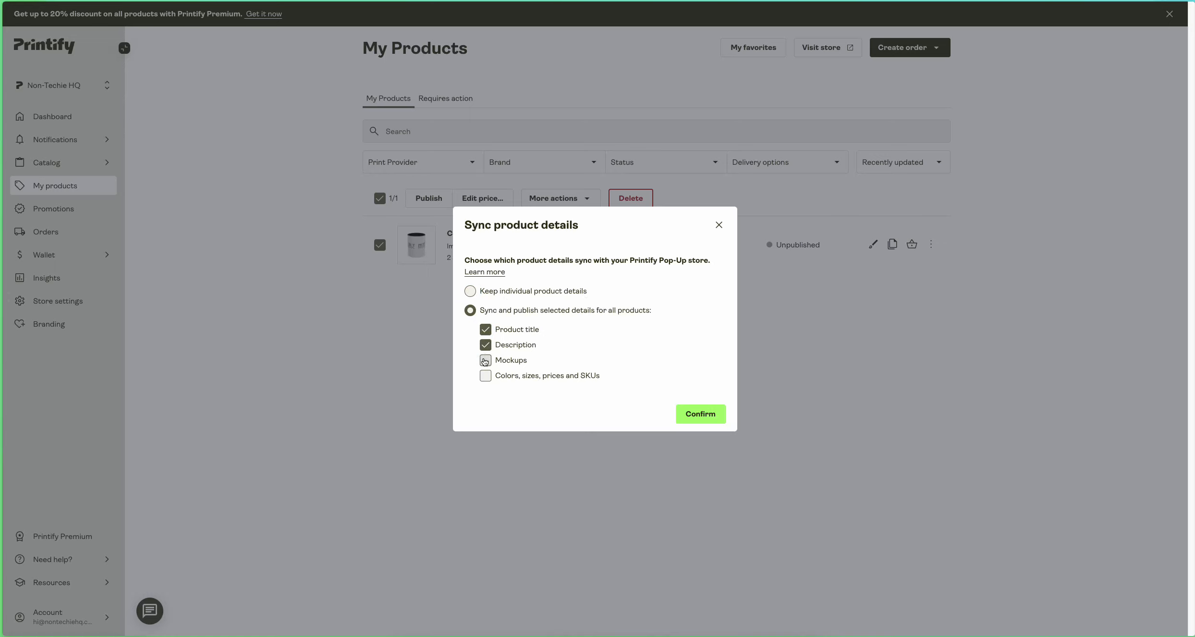
pyautogui.click(485, 360)
pyautogui.click(485, 375)
pyautogui.click(721, 414)
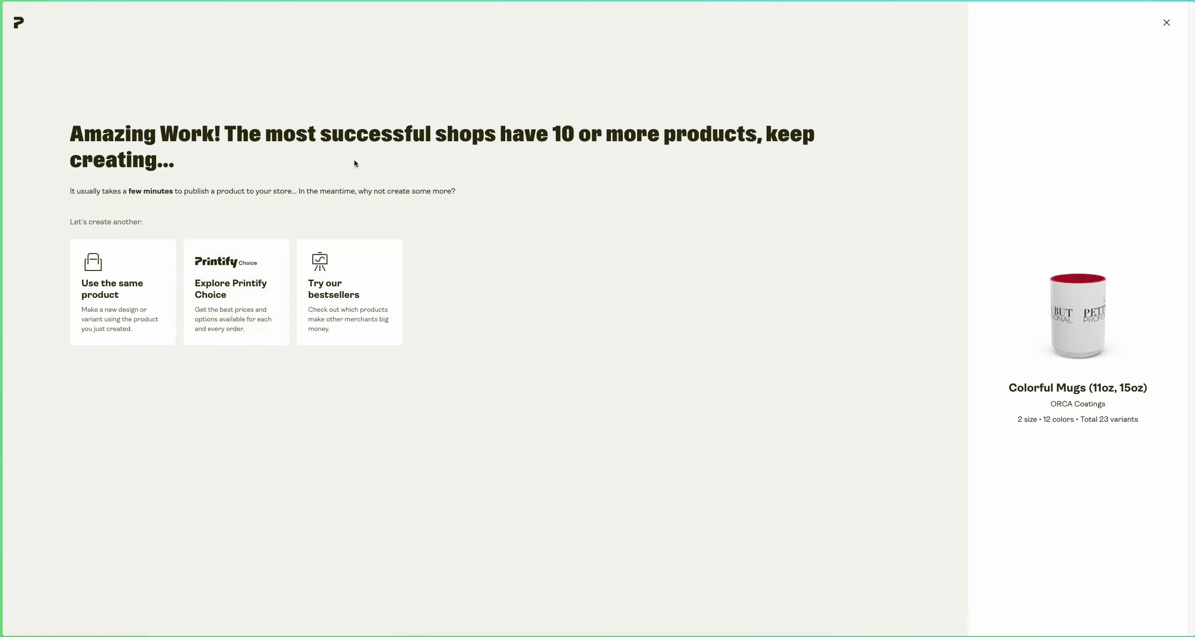
# Create another product from the same mug and design, and move both PETTY BUT PROFESSIONAL graphics slightly down beneath their logos
pyautogui.click(140, 306)
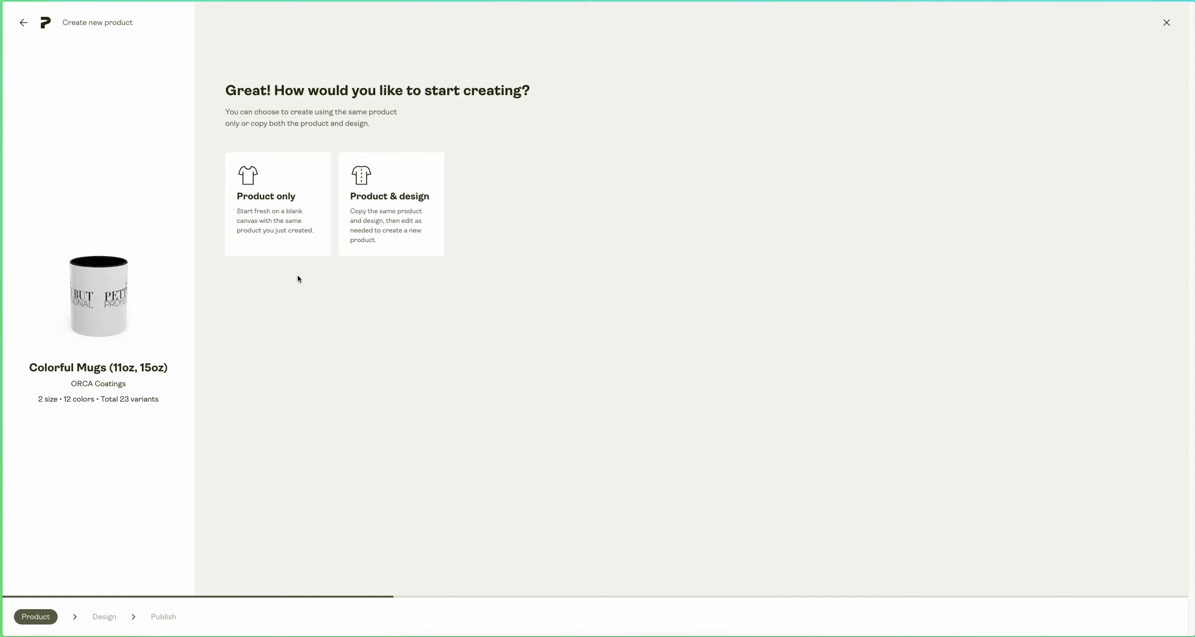
pyautogui.click(405, 218)
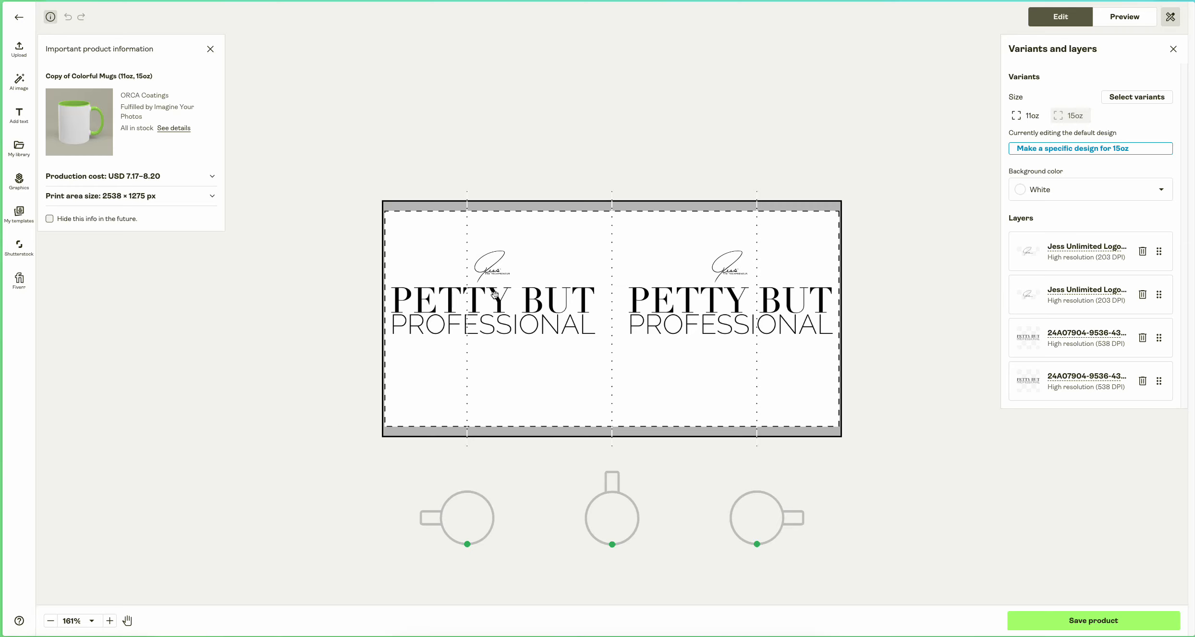
pyautogui.moveTo(494, 294); pyautogui.dragTo(495, 300)
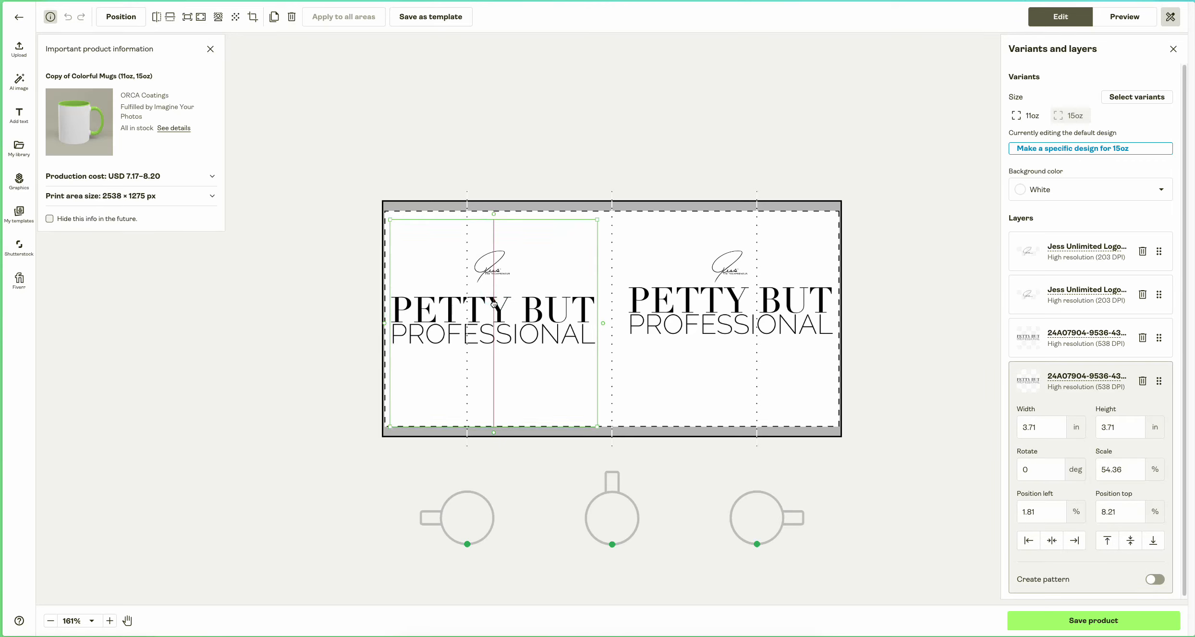
pyautogui.moveTo(501, 263); pyautogui.dragTo(500, 263)
pyautogui.moveTo(728, 309); pyautogui.dragTo(729, 312)
pyautogui.click(730, 269)
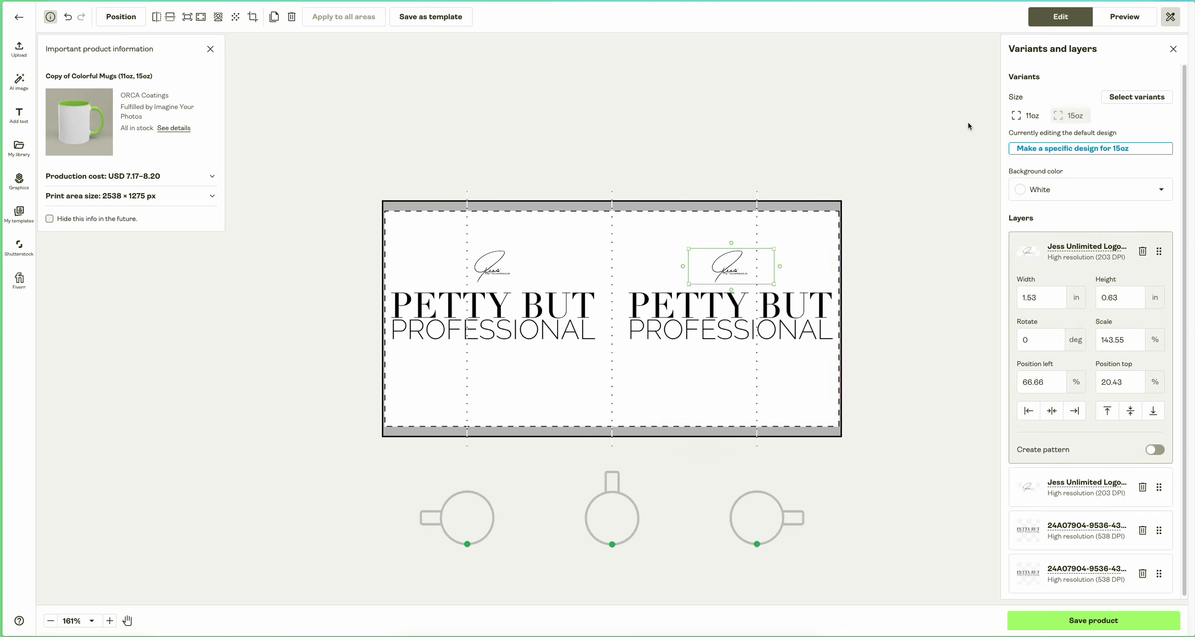
# Compare the design on the 11oz and 15oz mug sizes, then save the product
pyautogui.click(1080, 115)
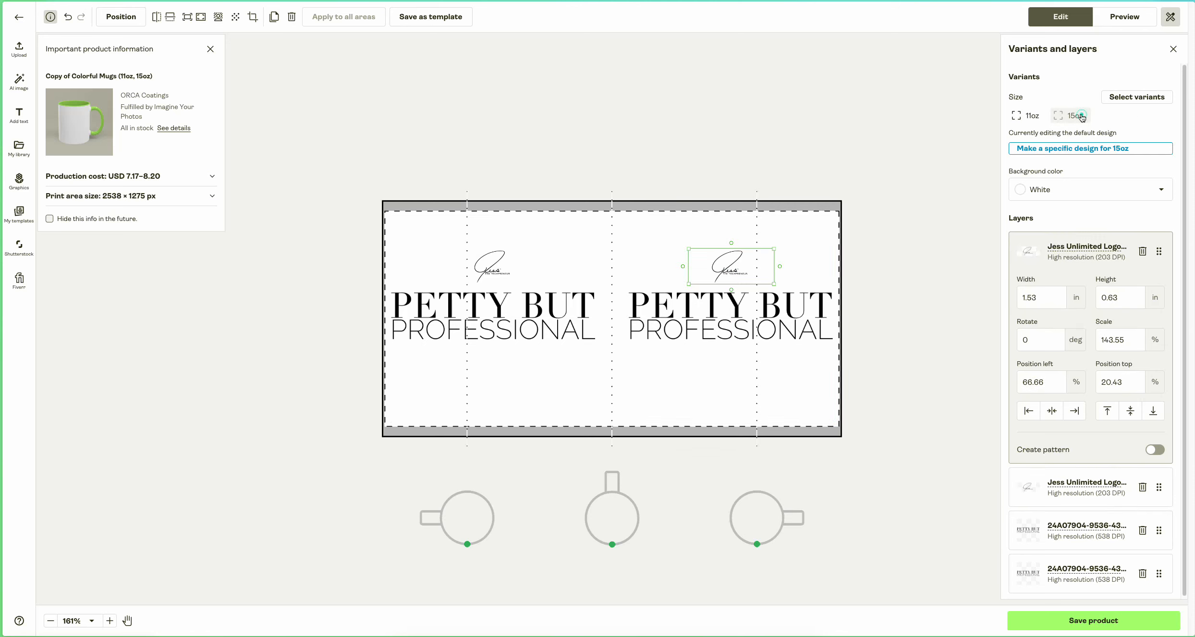
pyautogui.click(1031, 117)
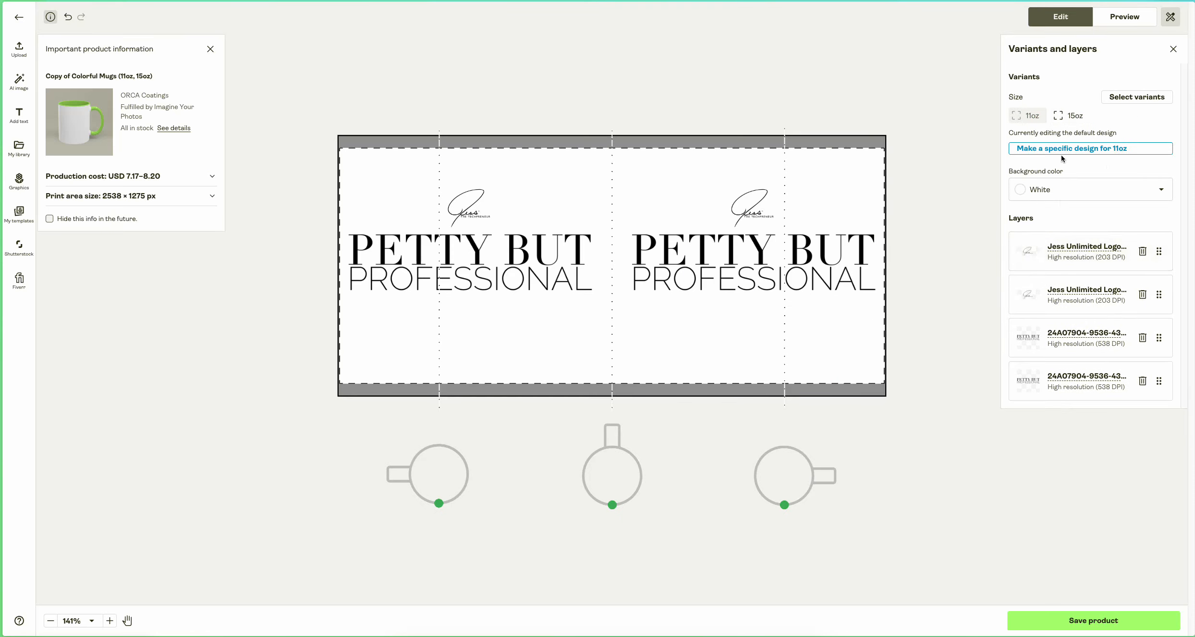
pyautogui.click(1058, 117)
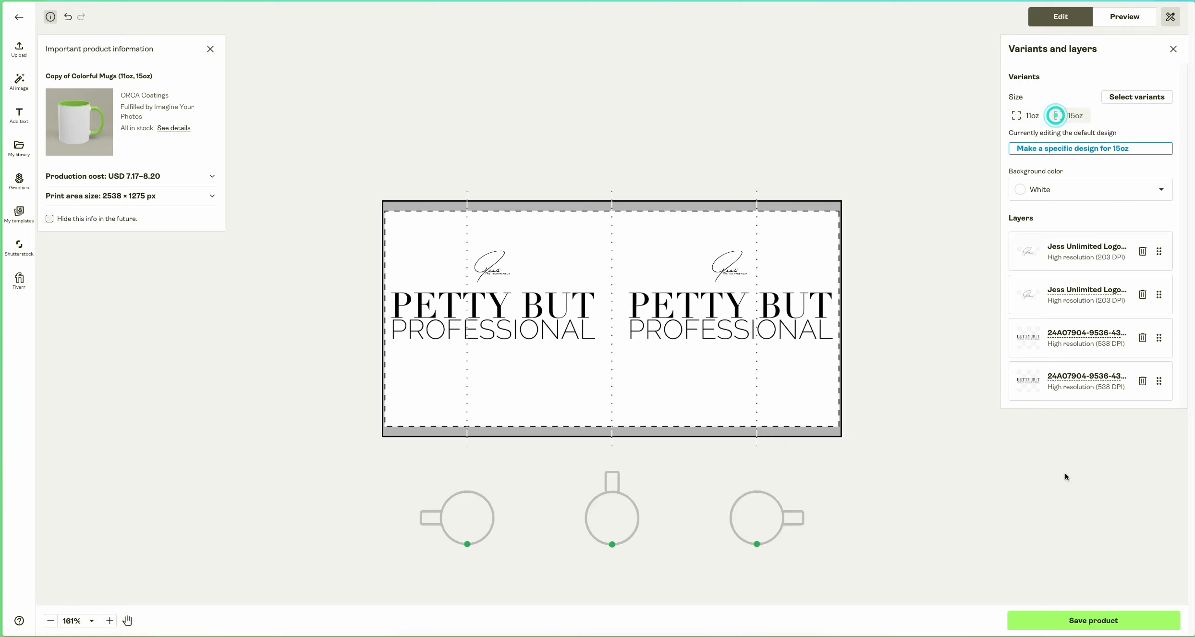
pyautogui.click(1093, 623)
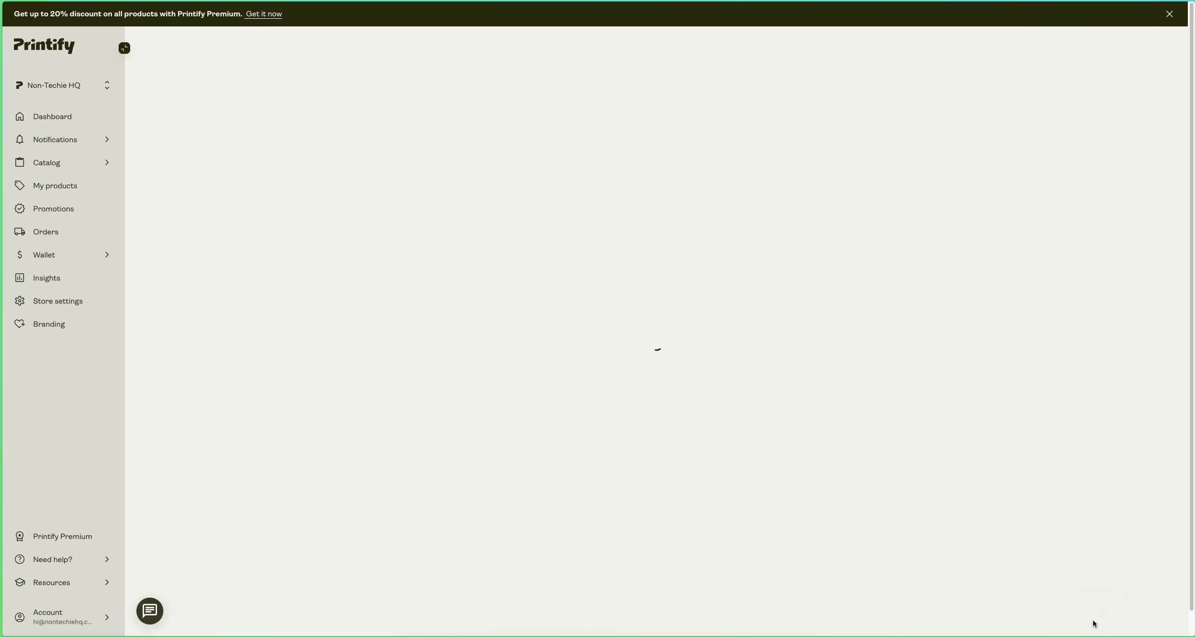
# Try the fourth 11oz Black mockup and the second 11oz Cambridge Blue mockup as the product's main image
pyautogui.scroll(-5, 755, 377)
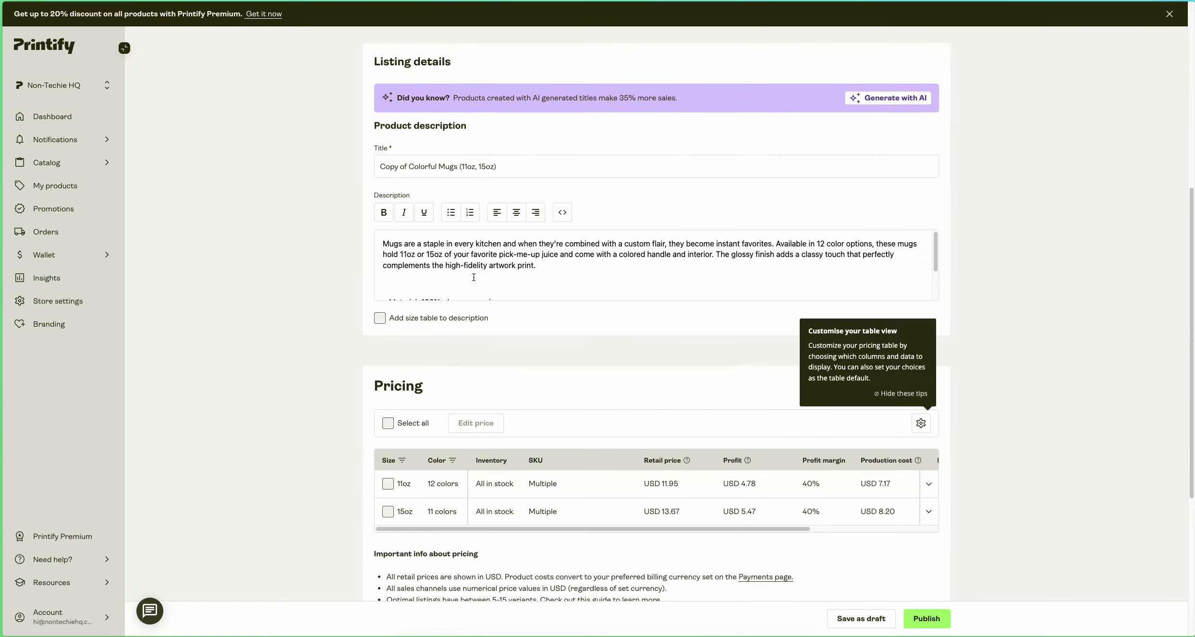
pyautogui.scroll(5, 605, 76)
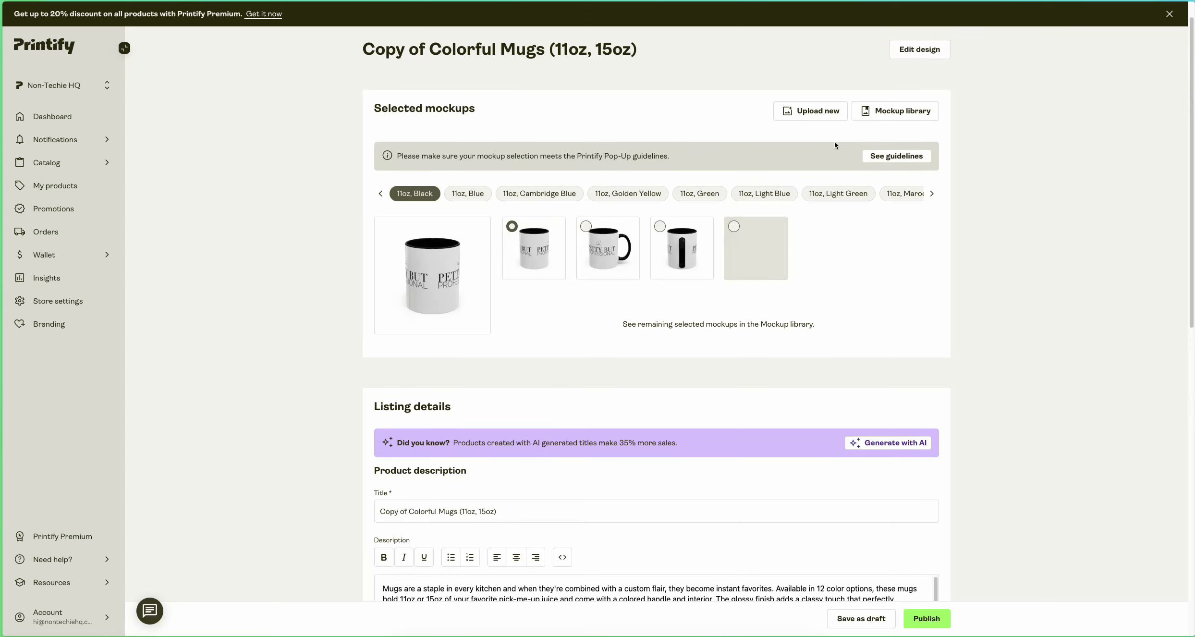
pyautogui.click(735, 229)
pyautogui.click(550, 194)
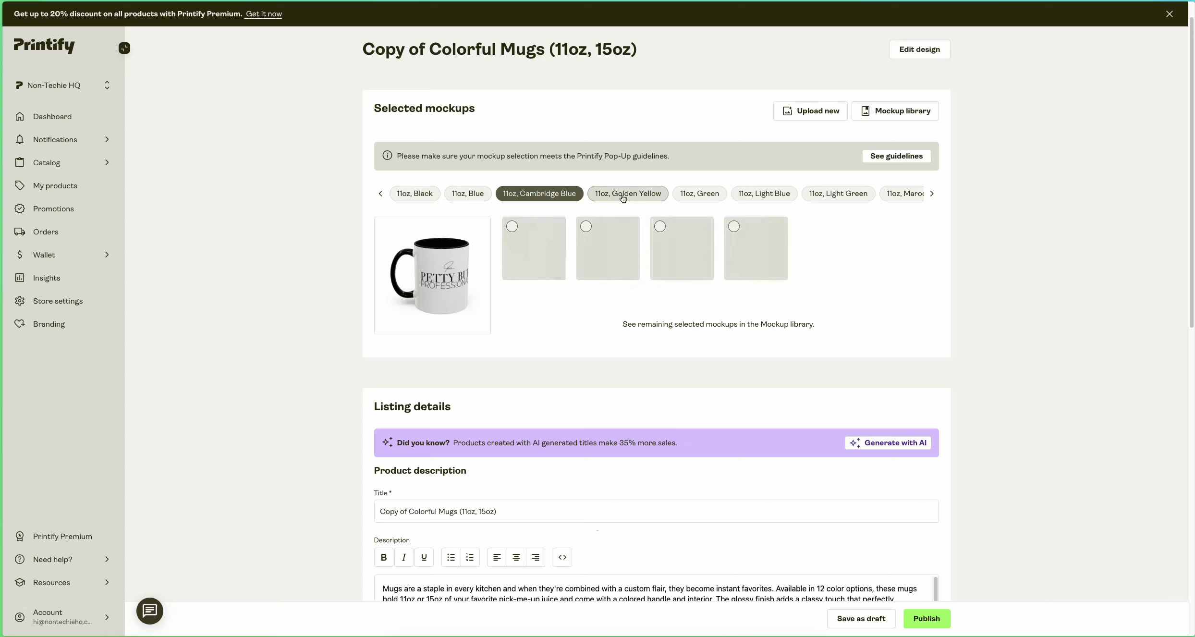
pyautogui.click(586, 226)
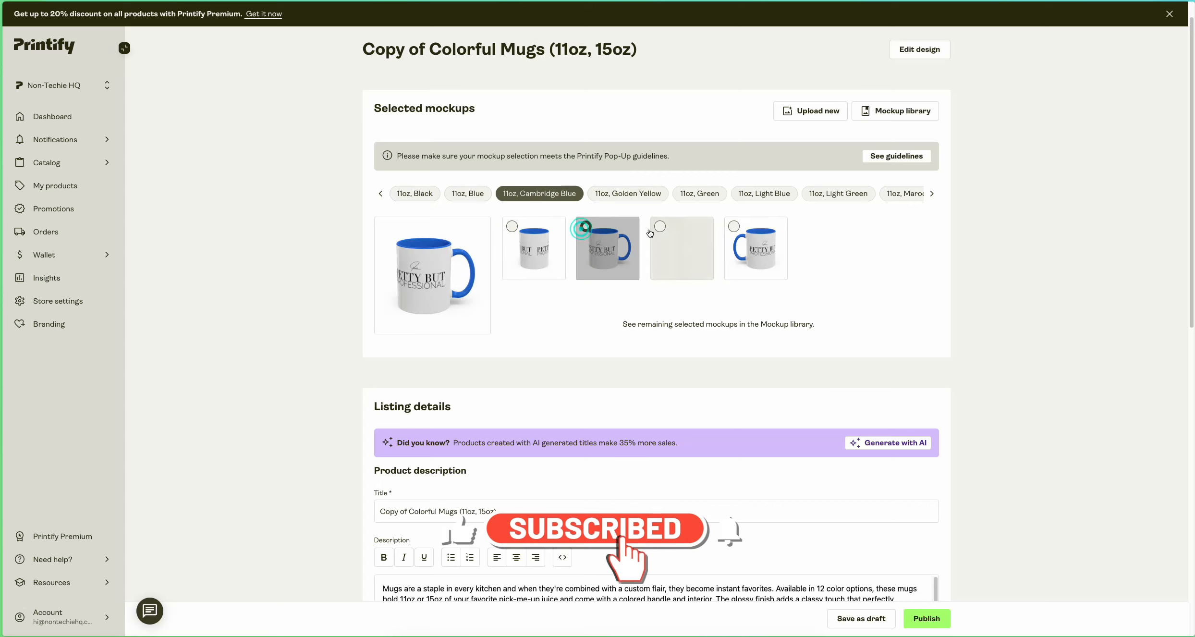
pyautogui.click(414, 193)
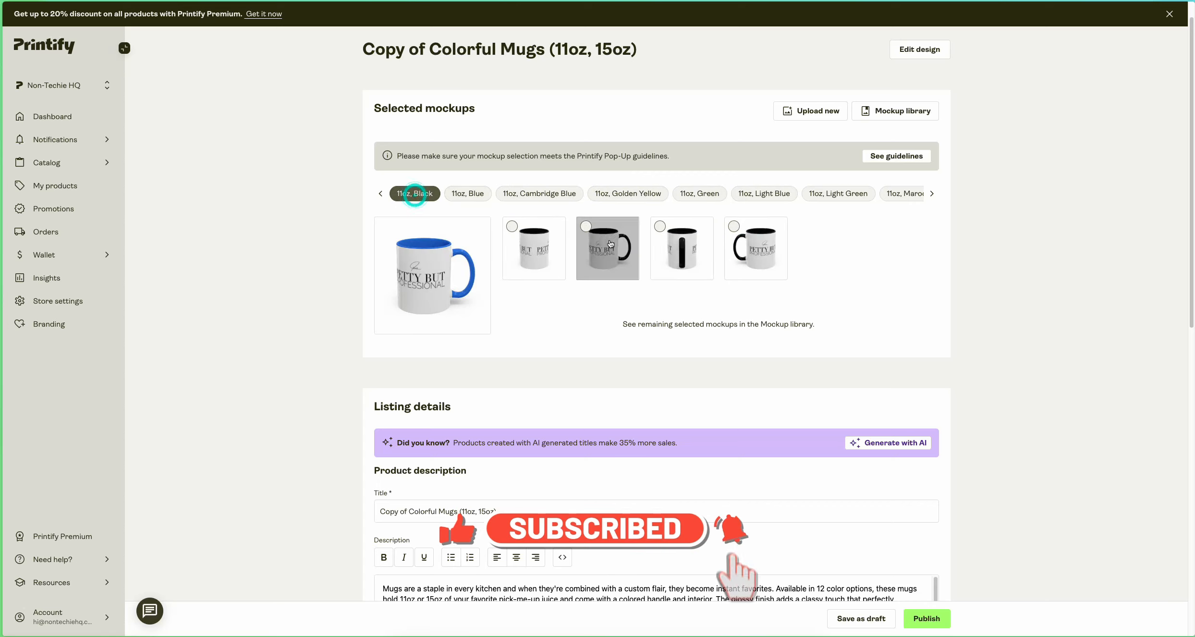
# Browse the mug color and size variants and choose the fourth 15oz Maroon mockup as the main image
pyautogui.click(933, 197)
pyautogui.click(934, 196)
pyautogui.click(933, 196)
pyautogui.click(933, 197)
pyautogui.click(934, 197)
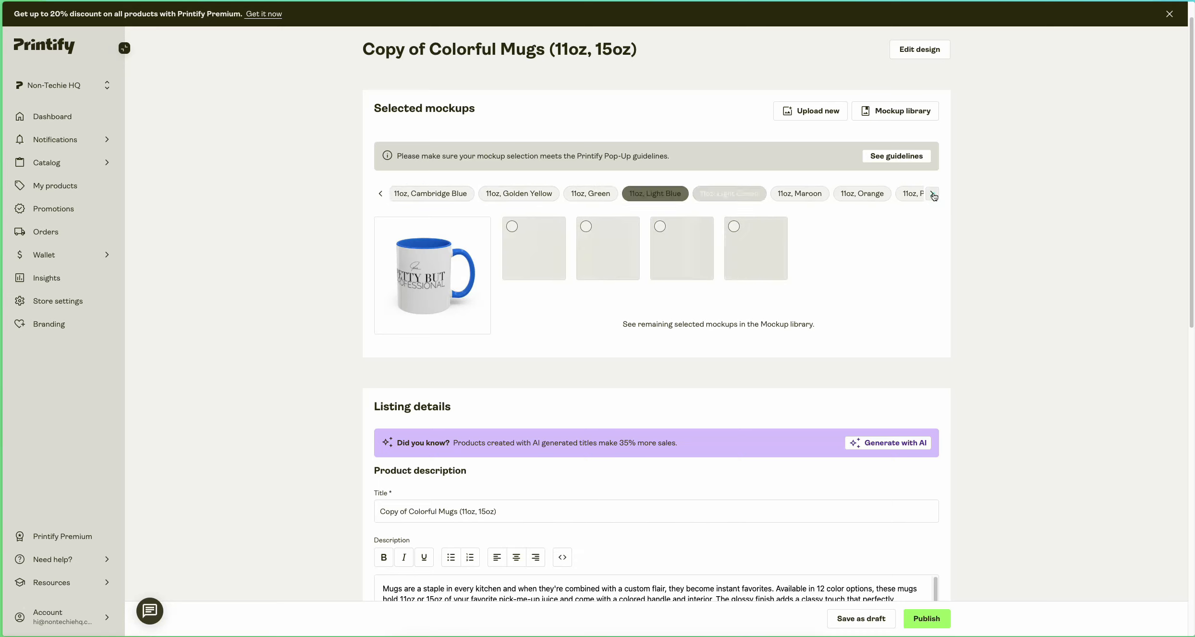
pyautogui.click(933, 197)
pyautogui.click(934, 197)
pyautogui.click(934, 196)
pyautogui.click(933, 197)
pyautogui.click(934, 196)
pyautogui.click(934, 196)
pyautogui.click(934, 197)
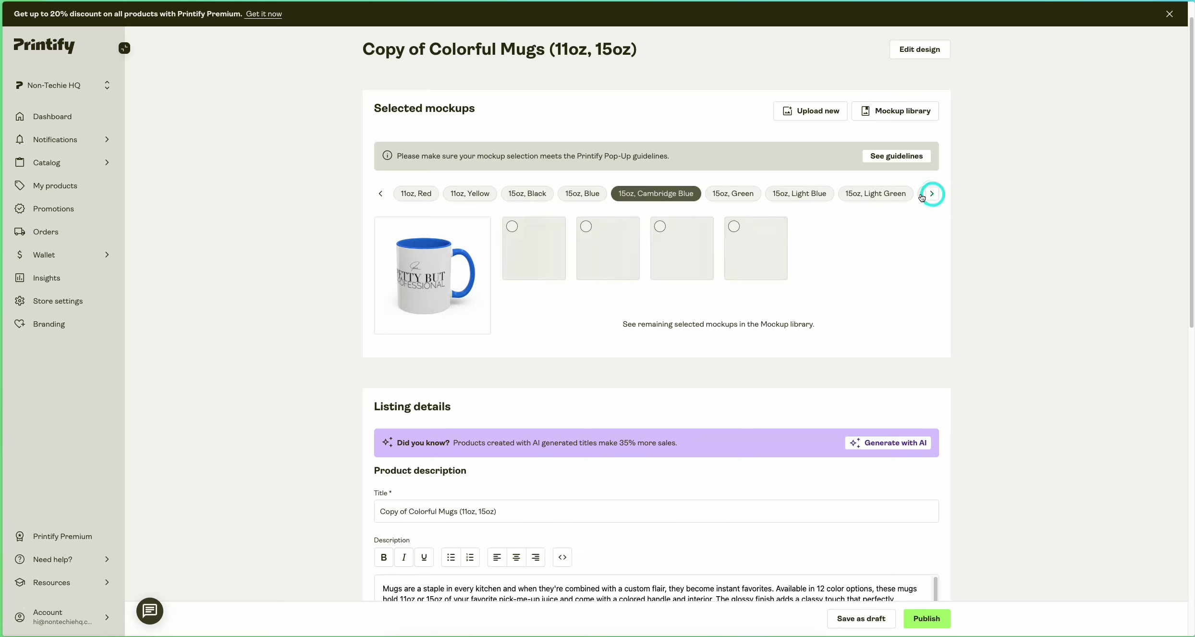
pyautogui.click(932, 195)
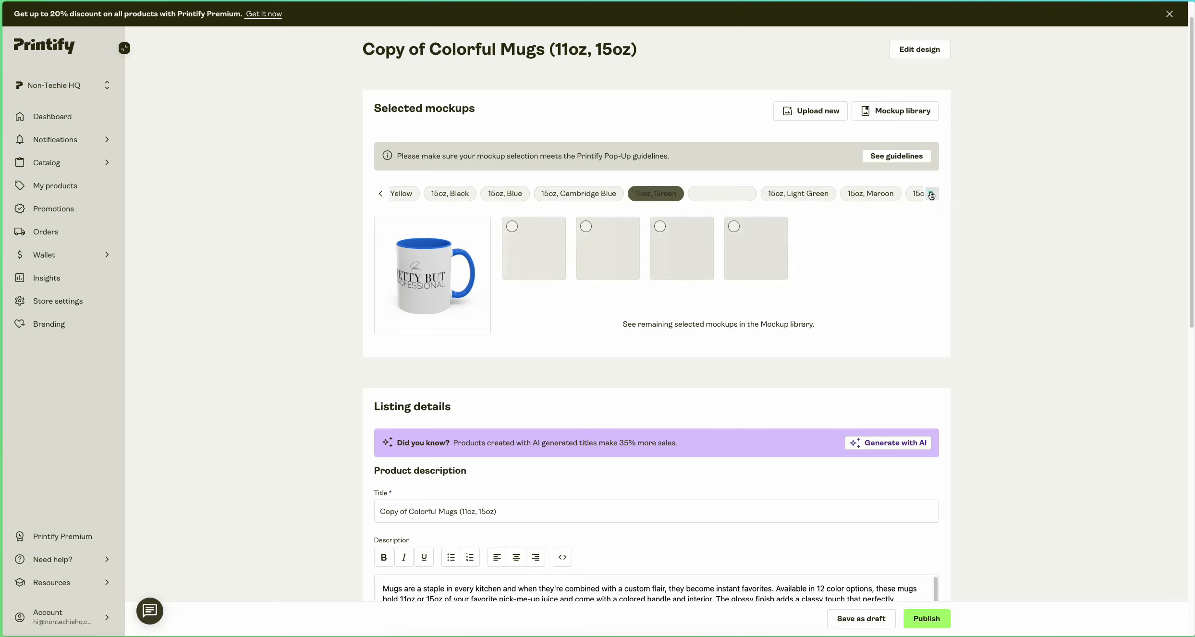
pyautogui.click(932, 195)
pyautogui.click(932, 196)
pyautogui.click(932, 196)
pyautogui.click(932, 196)
pyautogui.click(933, 196)
# Replace the listing title with "Petty But Professional Color Mug"
pyautogui.scroll(-3, 713, 360)
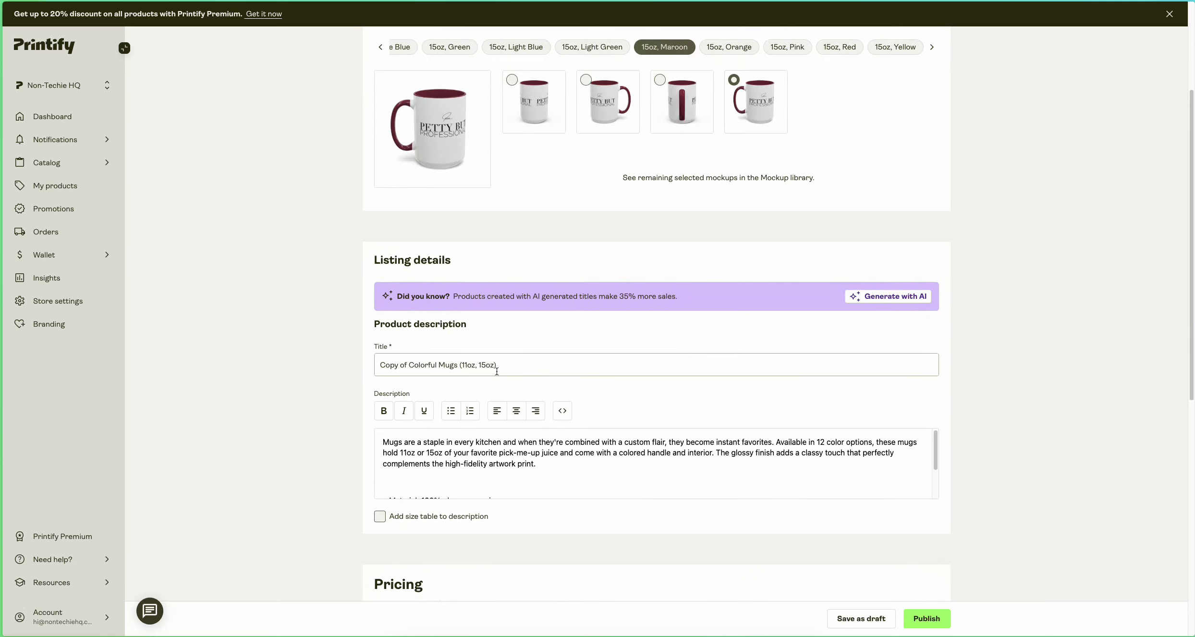
pyautogui.scroll(-3, 497, 370)
pyautogui.click(526, 236)
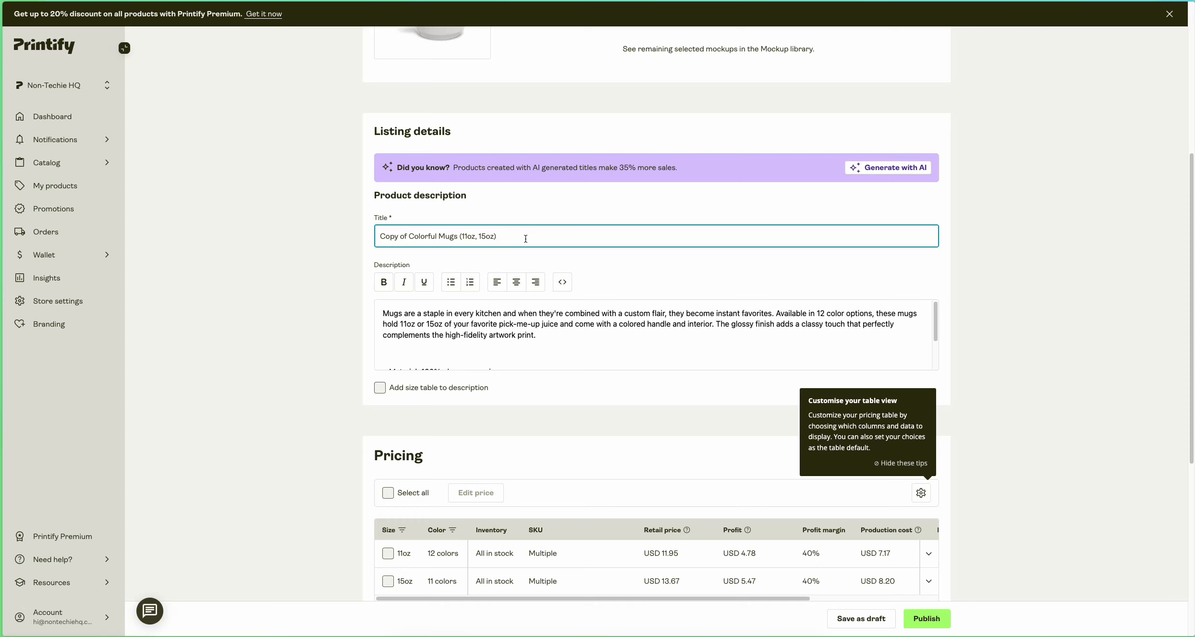
pyautogui.scroll(3, 526, 238)
pyautogui.hotkey('ctrl', 'a')
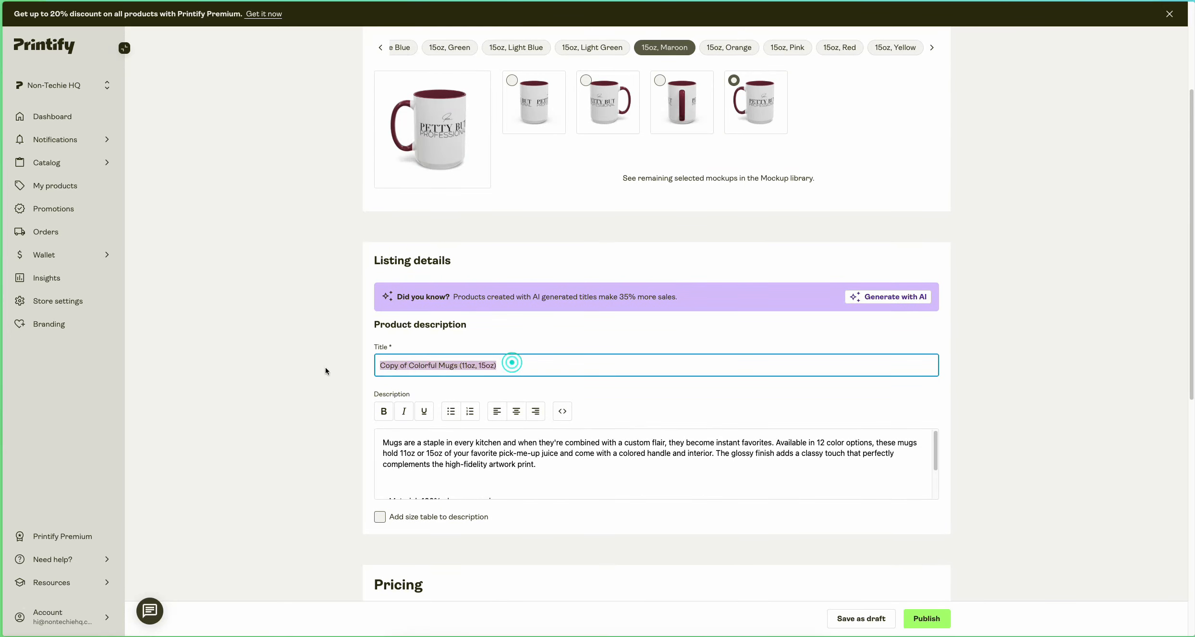
pyautogui.write('Petty But Professional Color Mug')
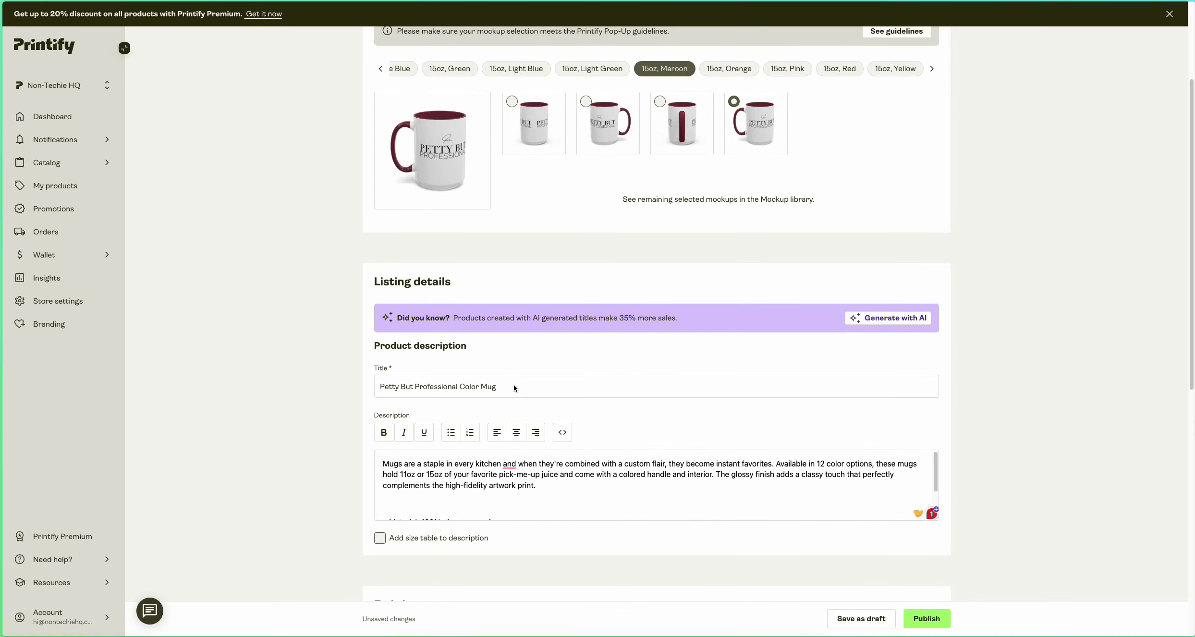
# Review the listing description and add the size table to it in imperial units
pyautogui.scroll(-2, 566, 487)
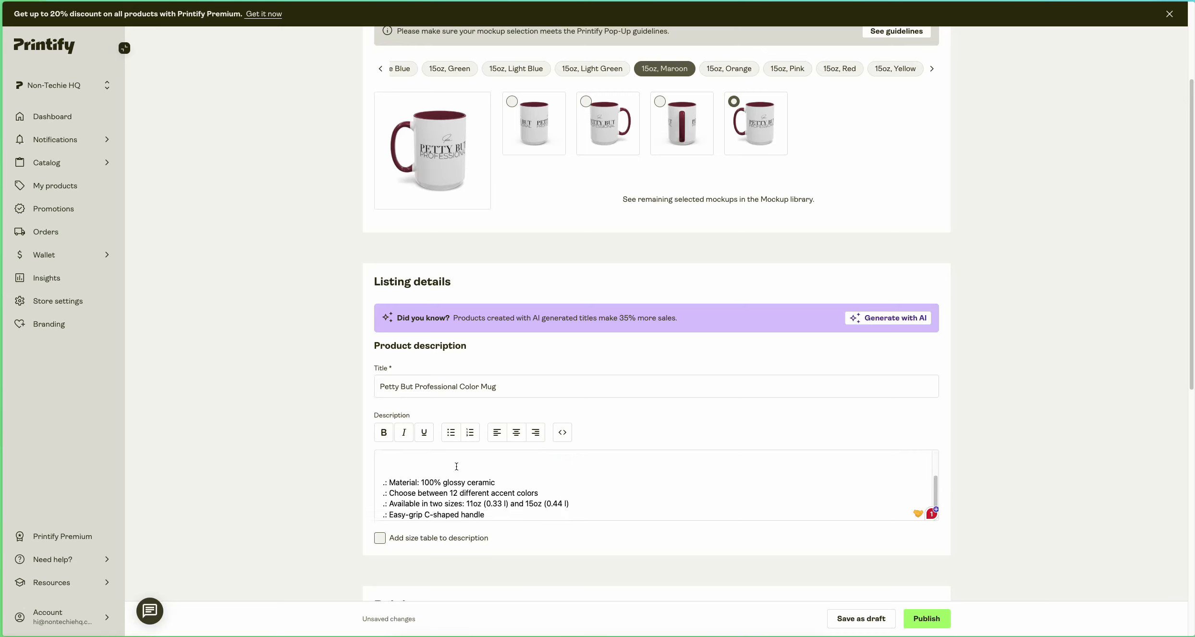
pyautogui.scroll(-1, 456, 466)
pyautogui.moveTo(513, 479); pyautogui.dragTo(385, 448)
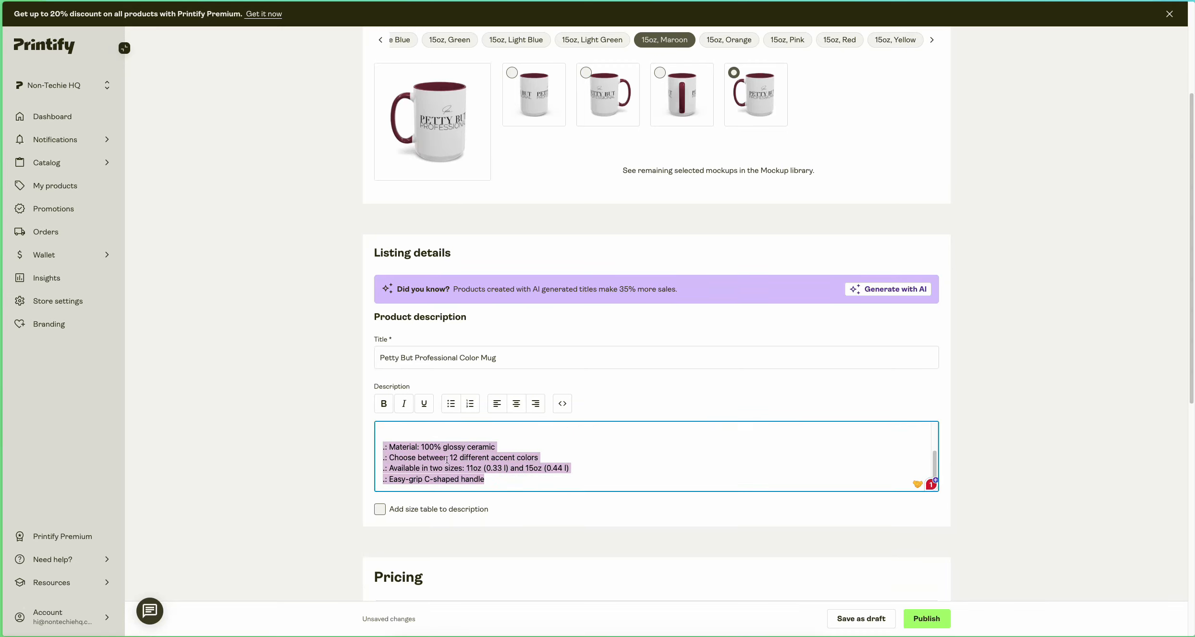
pyautogui.click(500, 475)
pyautogui.scroll(2, 500, 475)
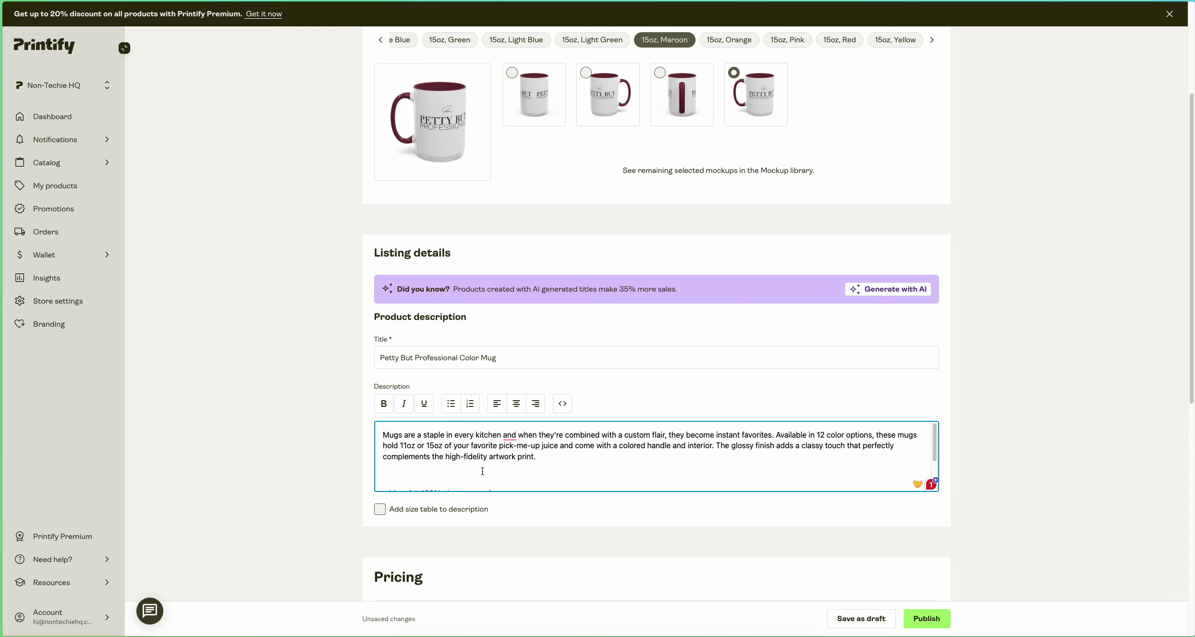
pyautogui.click(384, 512)
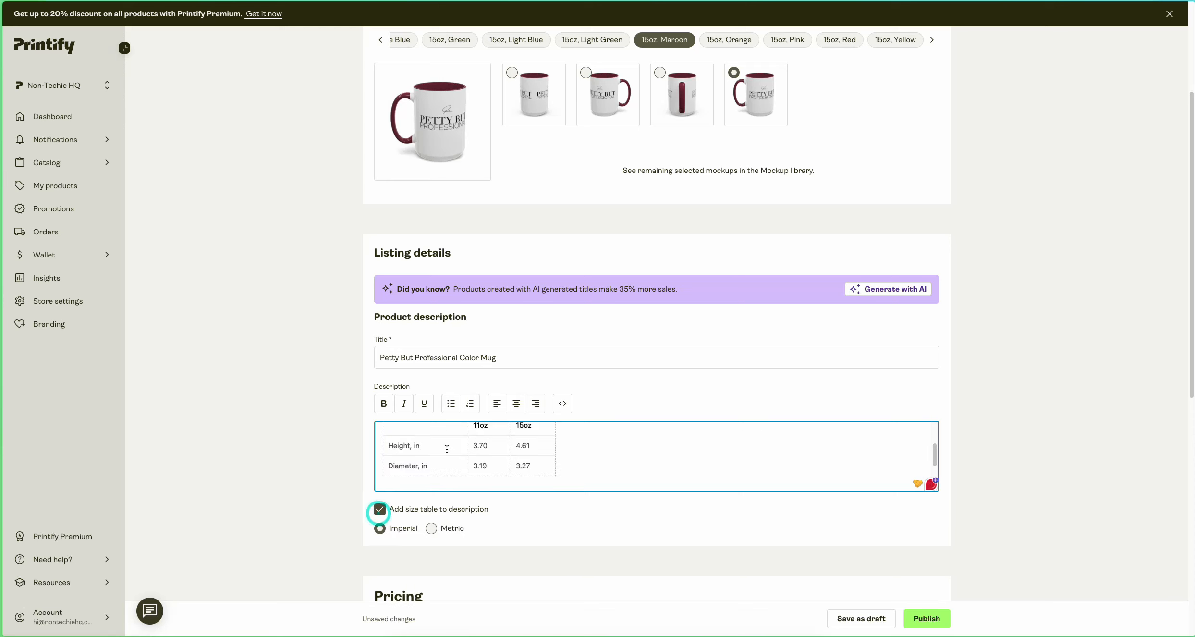
pyautogui.scroll(2, 447, 448)
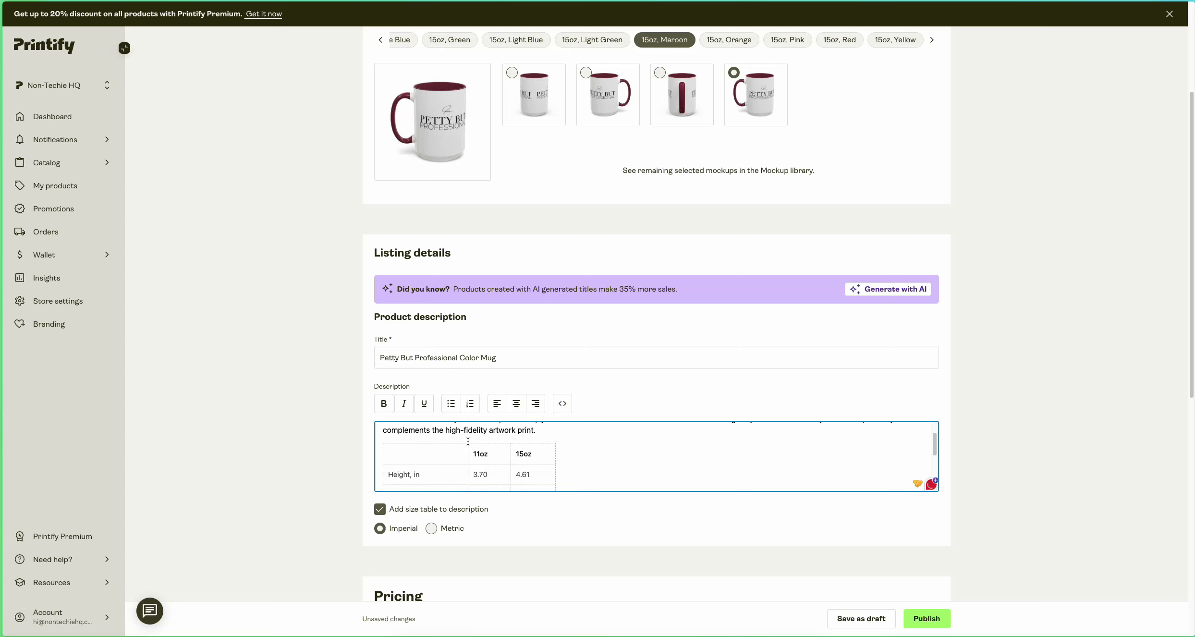
pyautogui.scroll(2, 468, 441)
pyautogui.scroll(-6, 432, 442)
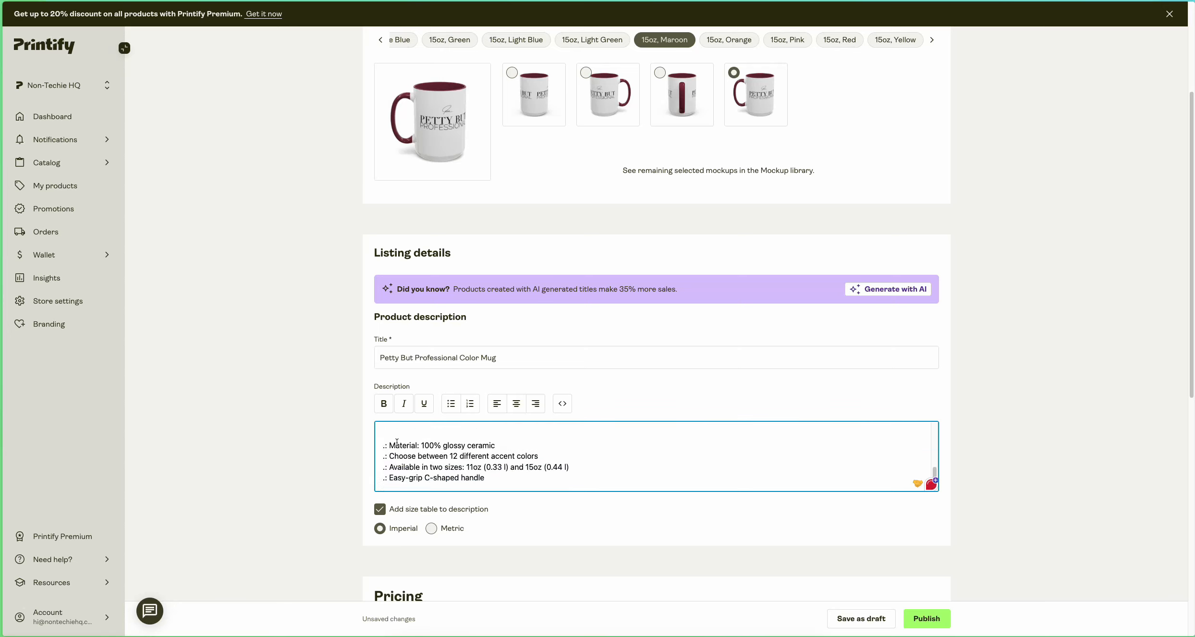
pyautogui.scroll(8, 440, 451)
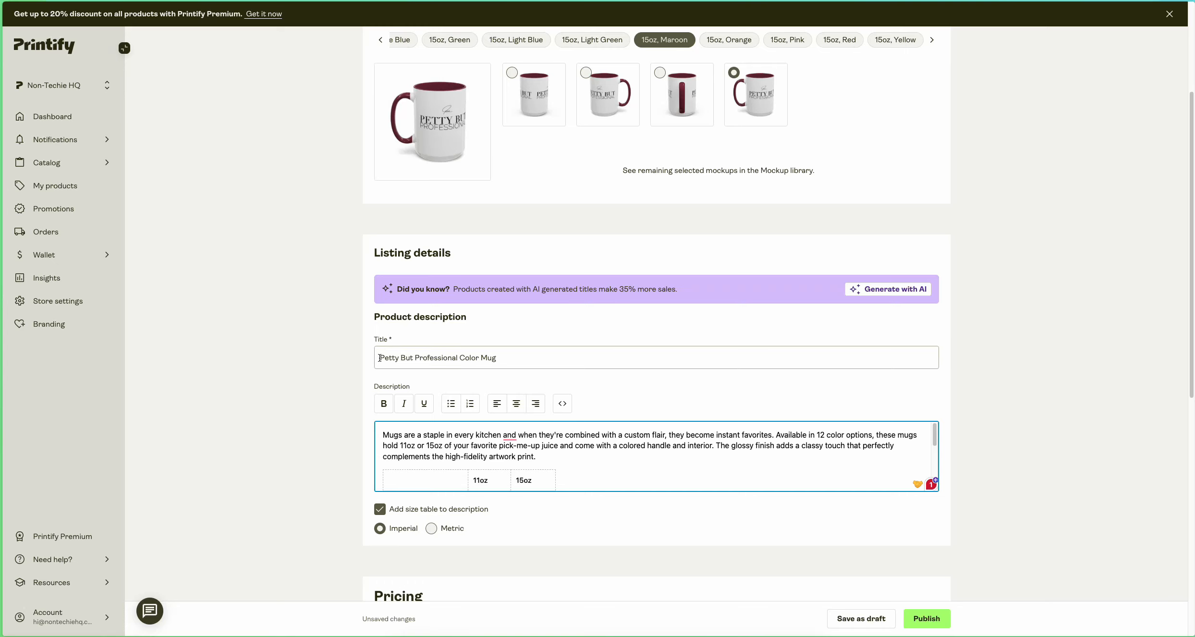
# Generate AI listing text from the design description 'Quote "Petty but Professional" Mug'
pyautogui.click(885, 294)
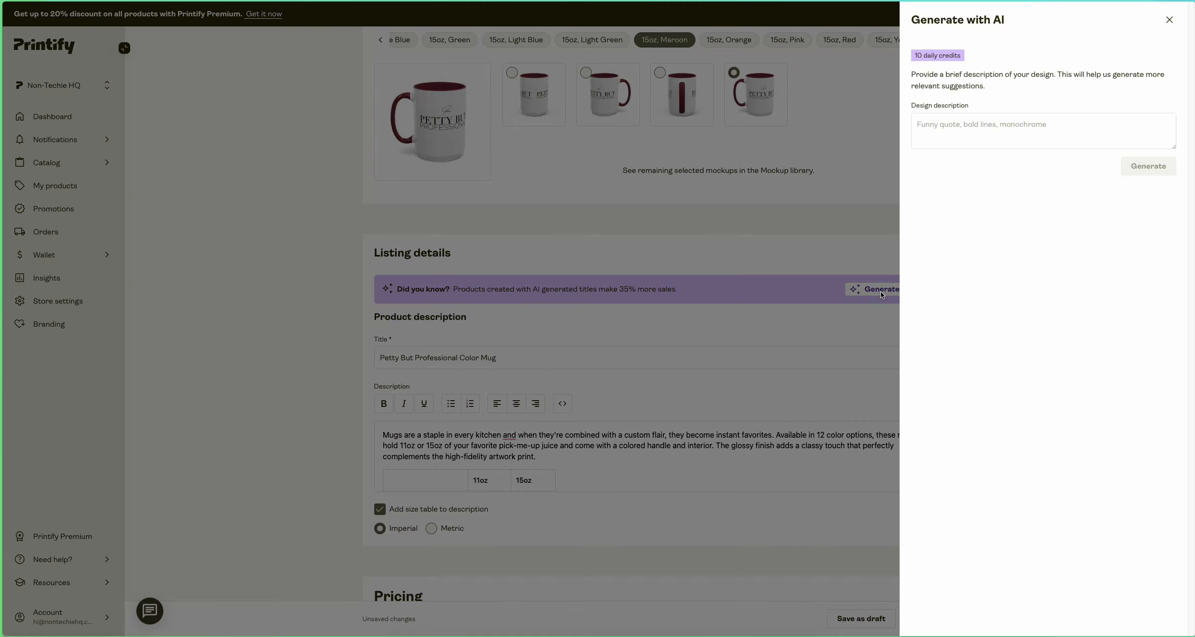
pyautogui.click(943, 129)
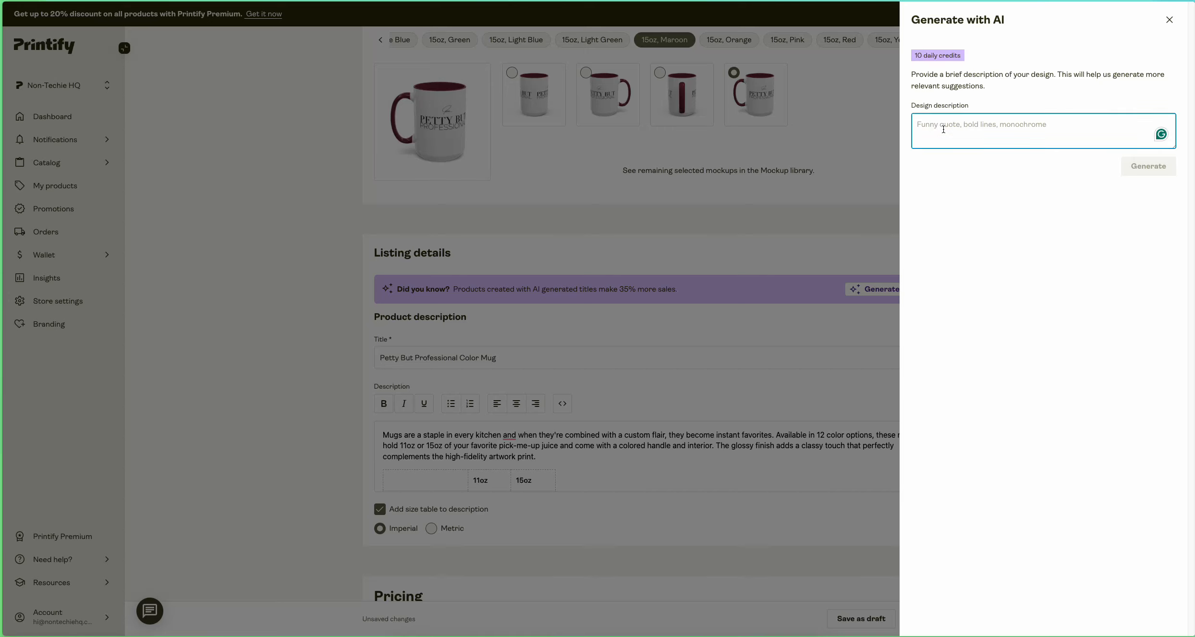
pyautogui.write('Quote')
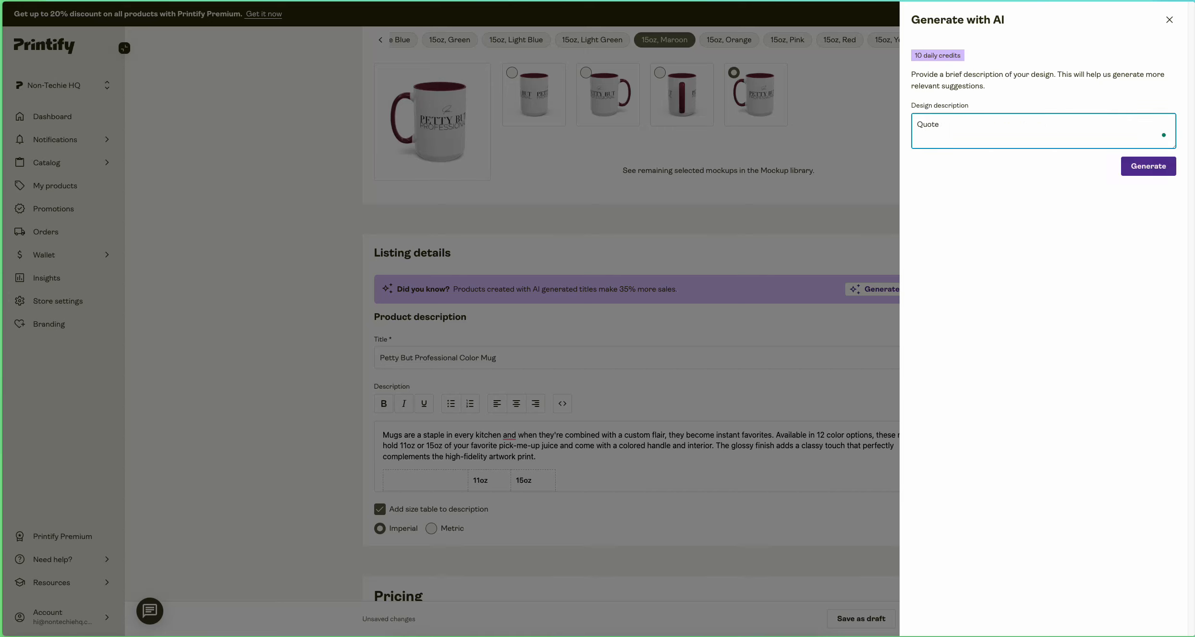
pyautogui.write(' "Petty but Professional" Mug')
pyautogui.click(1155, 168)
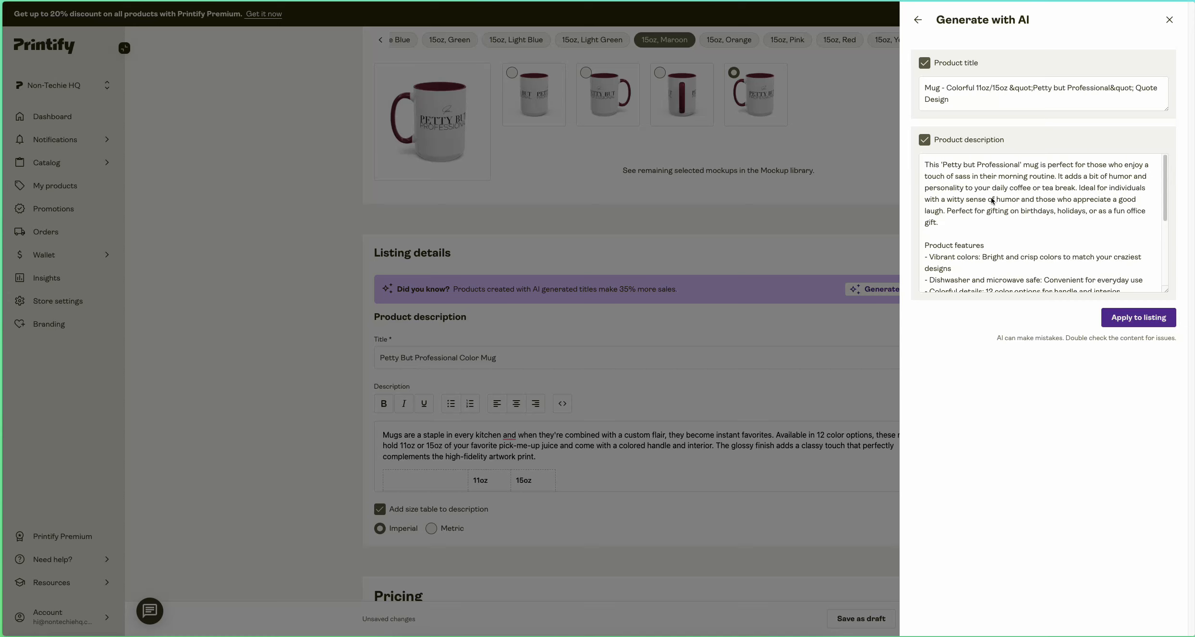
# Review the generated title and description and apply both to the listing
pyautogui.click(924, 66)
pyautogui.click(923, 66)
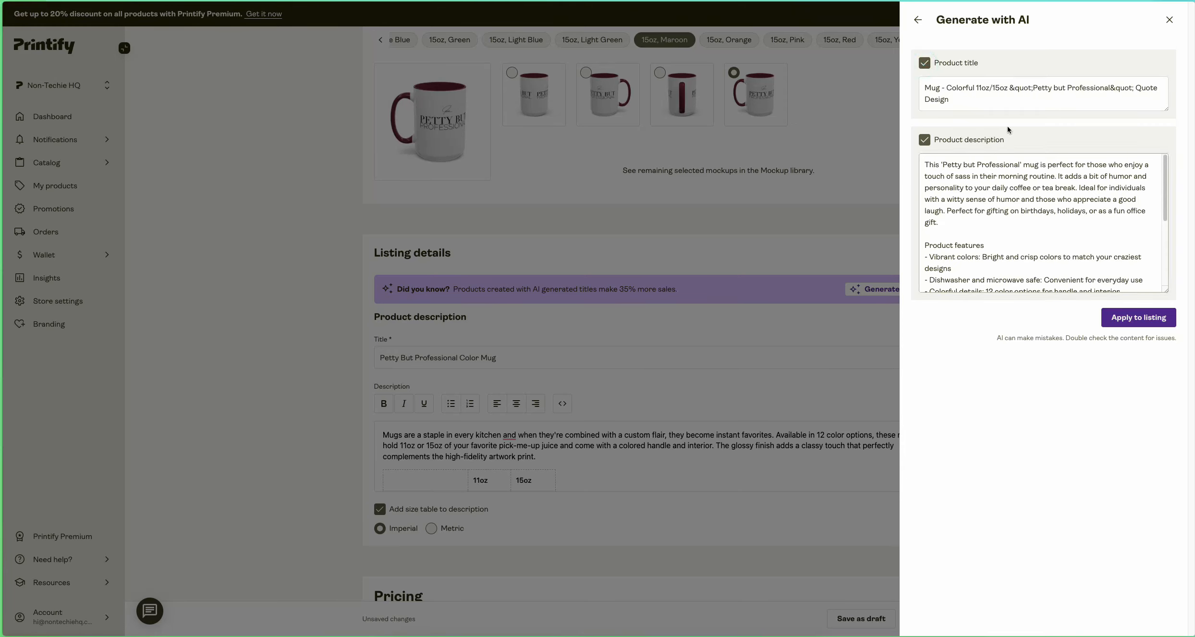
pyautogui.scroll(-4, 1042, 226)
pyautogui.scroll(4, 1042, 226)
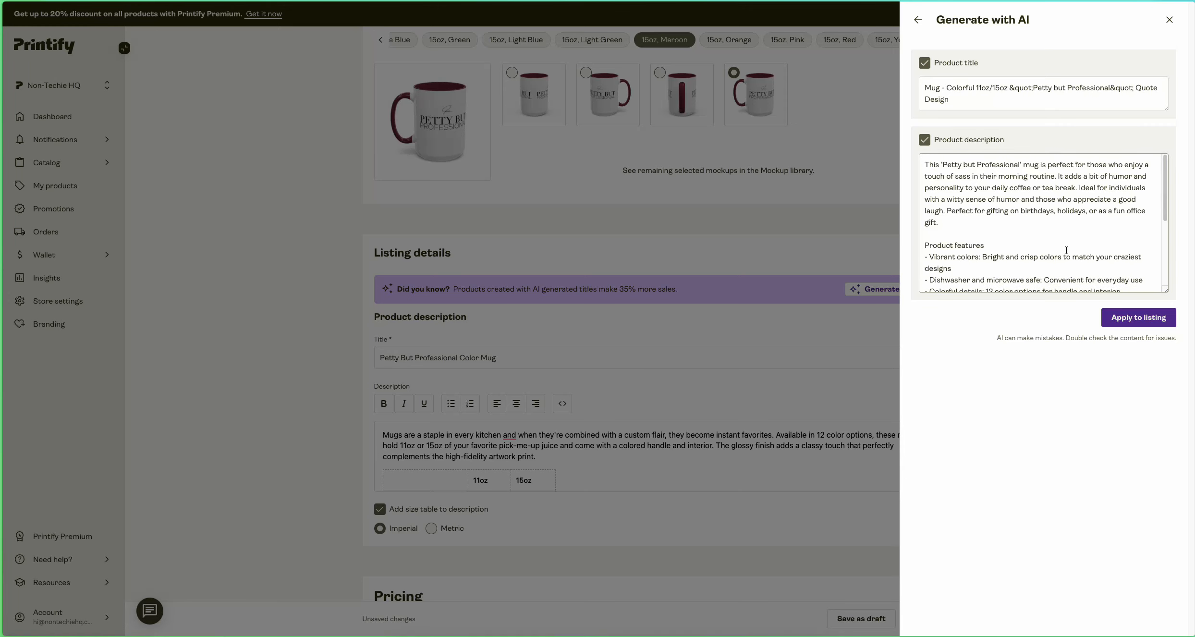
pyautogui.click(1137, 318)
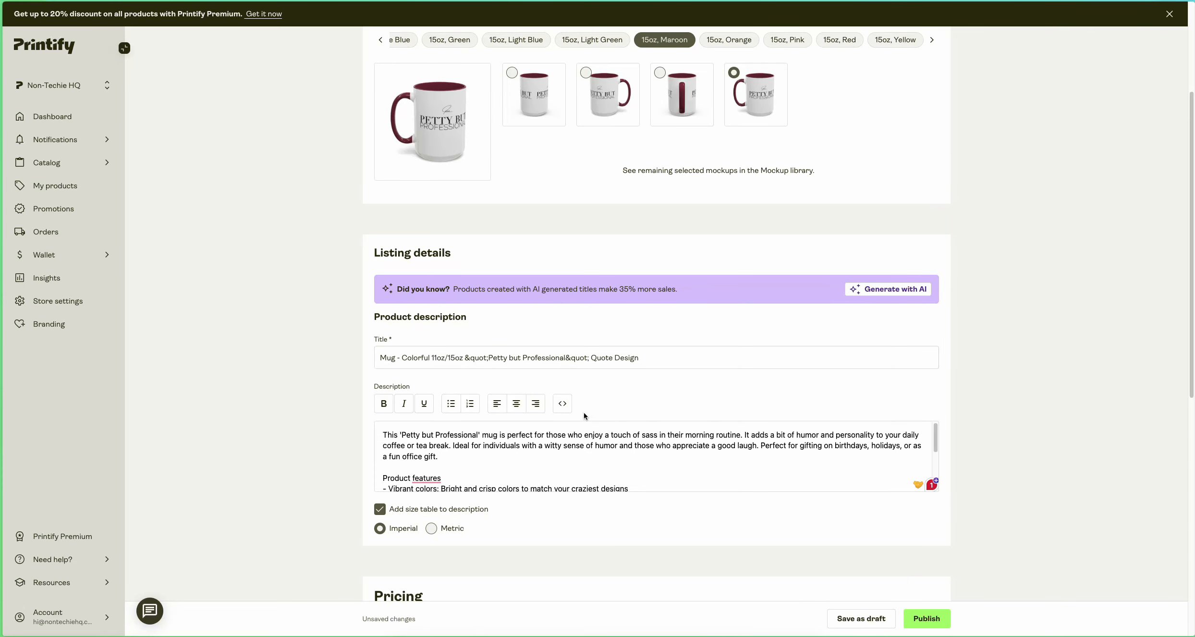
# Replace the listing title with '"Petty but Professional" Quote Mug - 11oz/15oz'
pyautogui.doubleClick(380, 358)
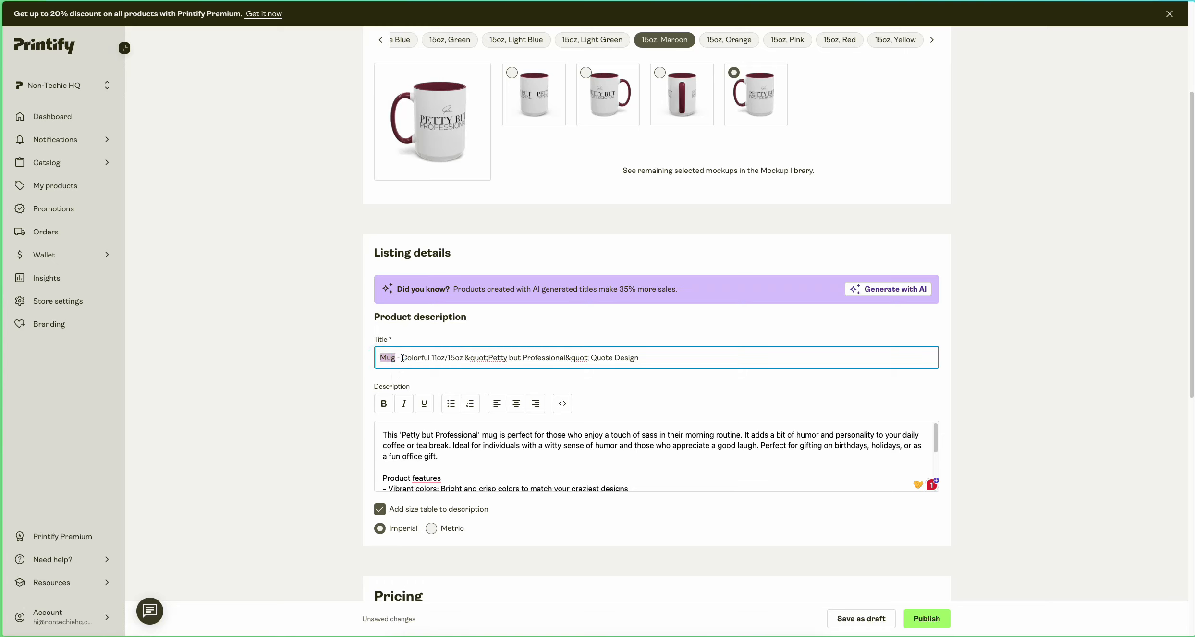
pyautogui.moveTo(403, 357); pyautogui.dragTo(672, 362)
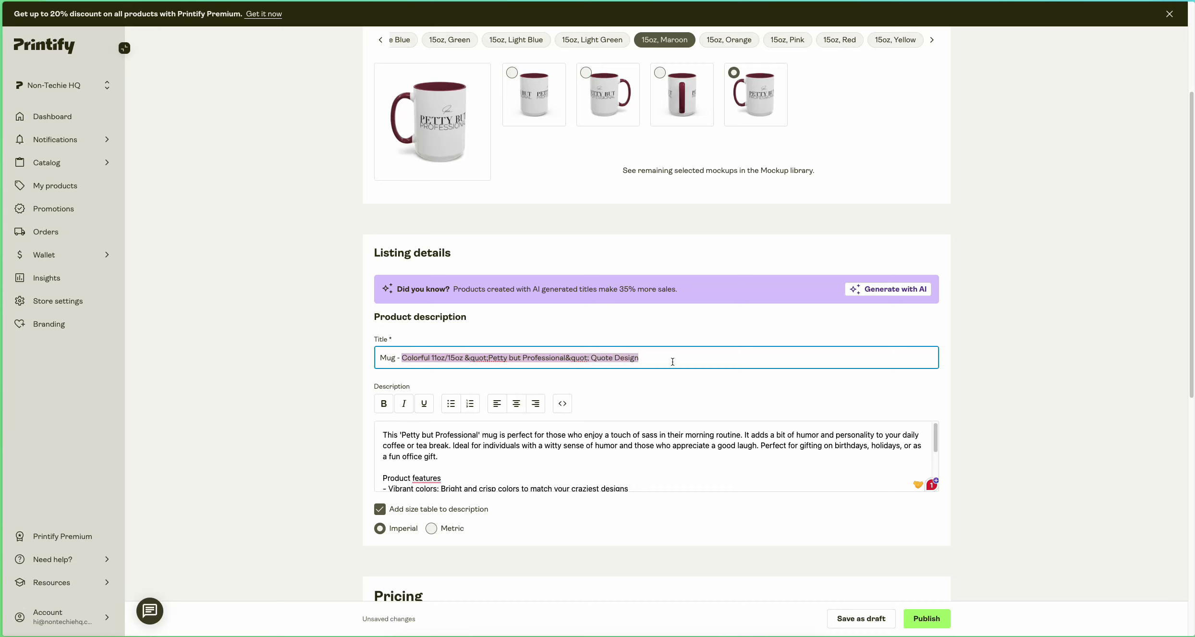
pyautogui.click(655, 361)
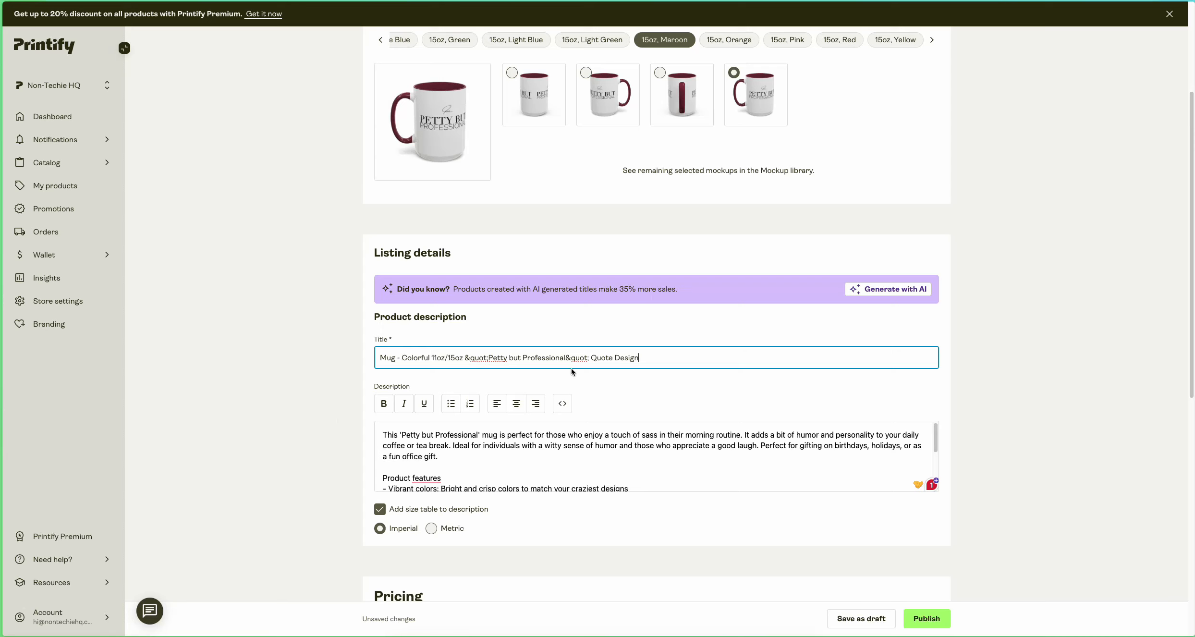
pyautogui.hotkey('ctrl', 'a')
pyautogui.write('"Petty but Professional" Quote Mug - 11oz/15oz')
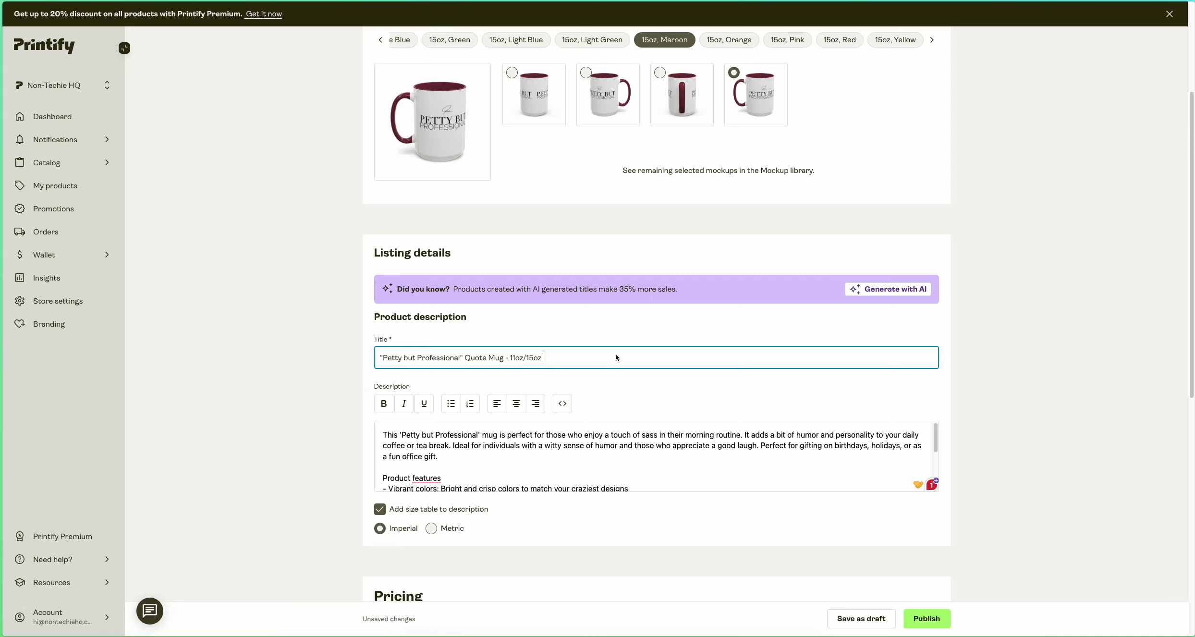
# Correct the "Product features" heading in the description to "Product Features"
pyautogui.scroll(-2, 589, 387)
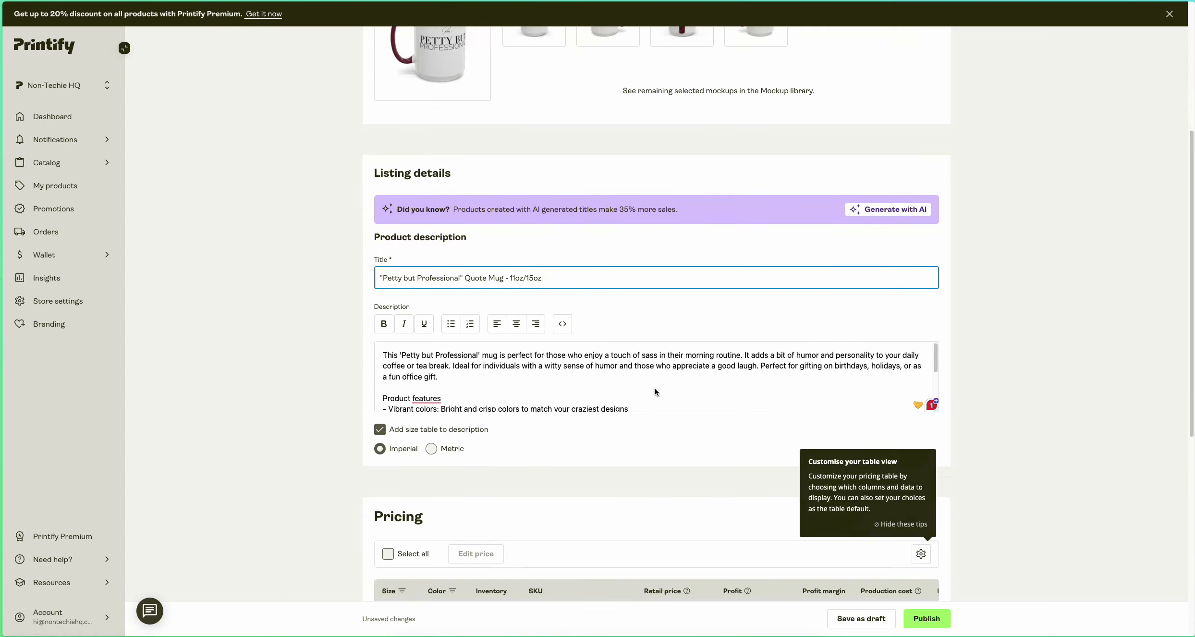
pyautogui.scroll(-1, 653, 390)
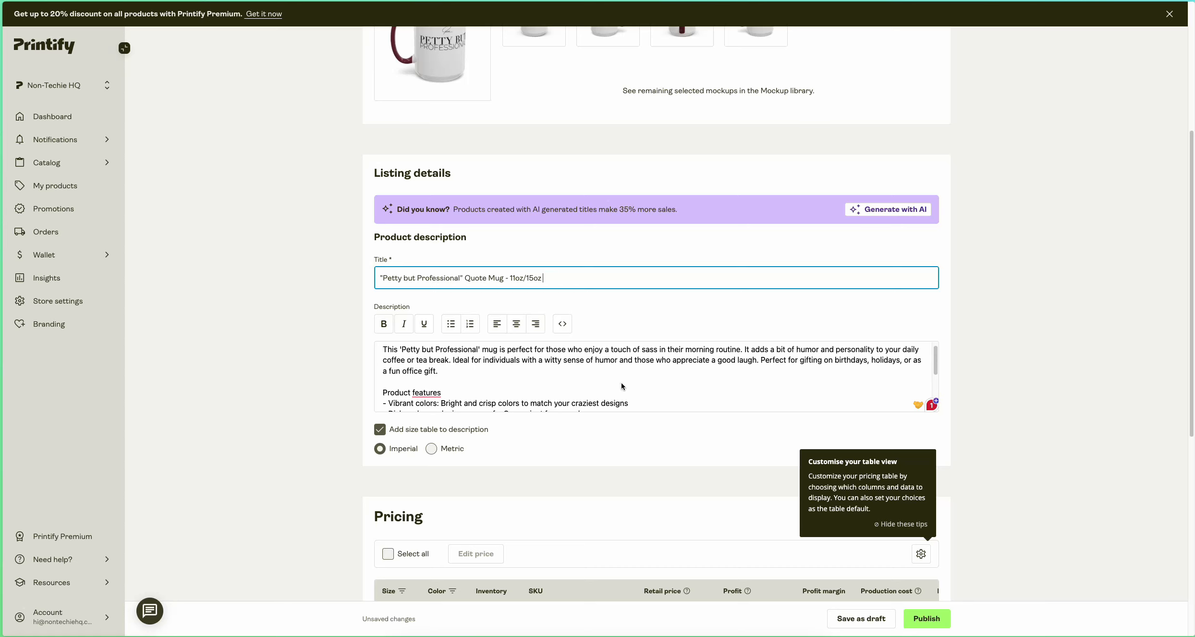
pyautogui.scroll(-3, 509, 372)
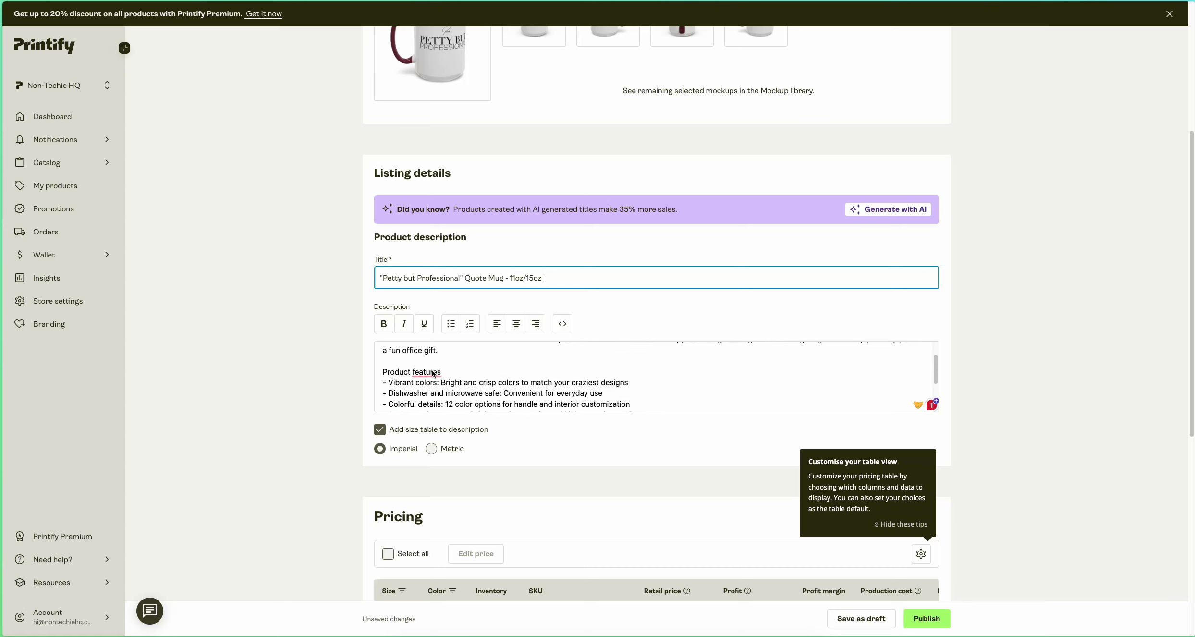
pyautogui.click(434, 389)
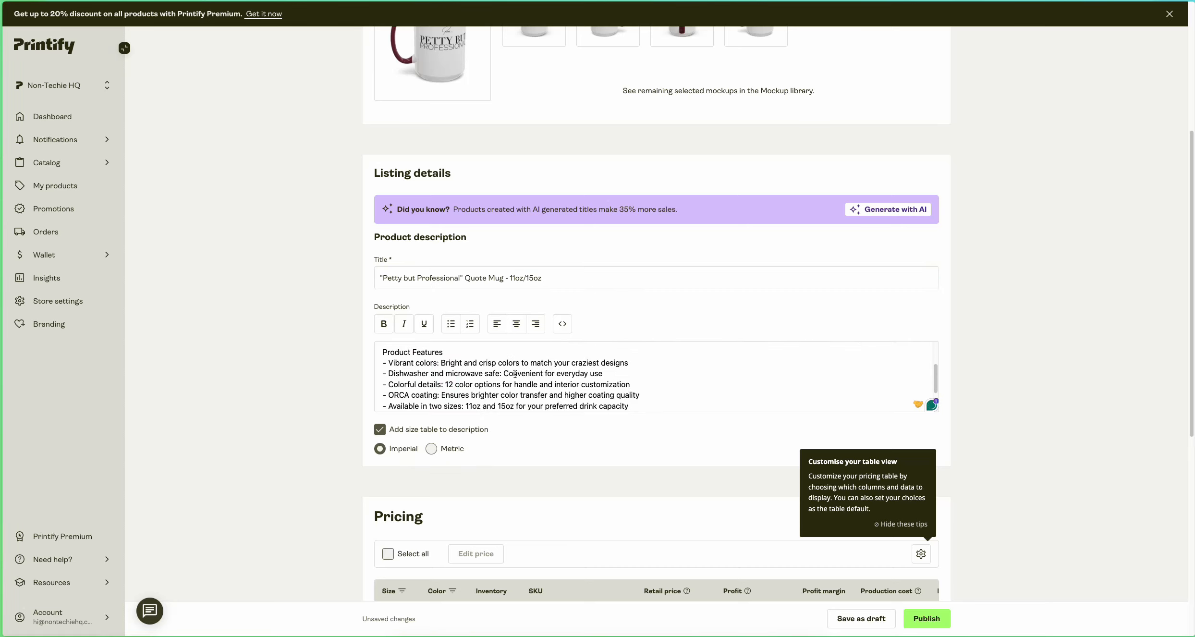
# Add a blank line after the dishwasher care instruction at the end of the description text
pyautogui.scroll(-5, 514, 374)
pyautogui.scroll(-3, 442, 422)
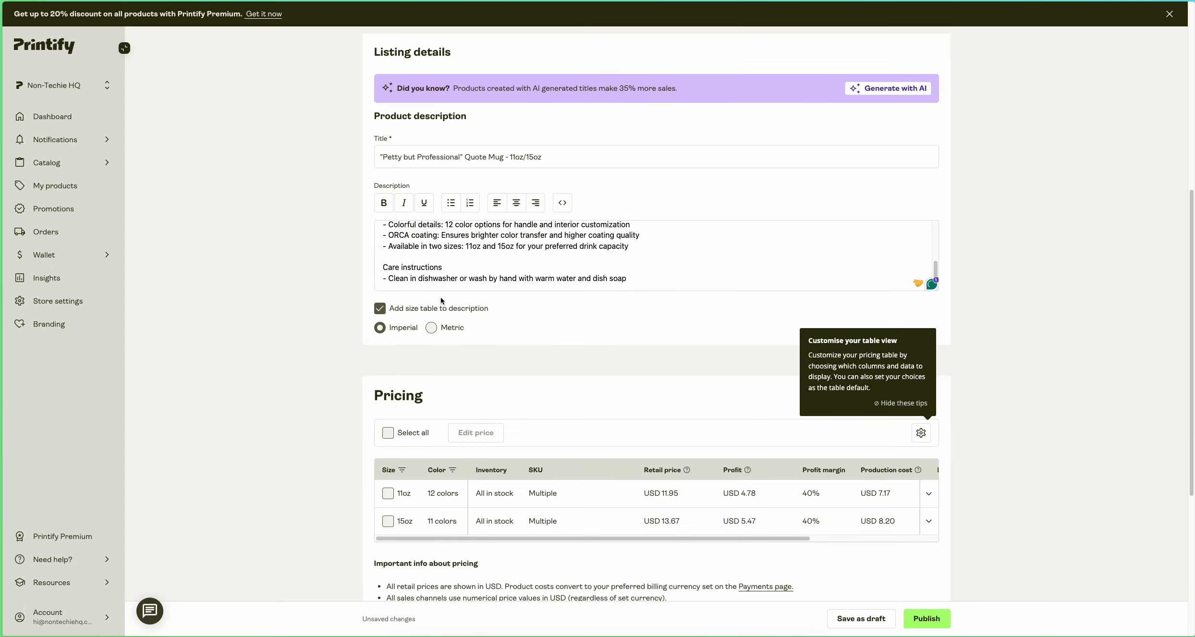
pyautogui.click(649, 277)
pyautogui.press('Return')
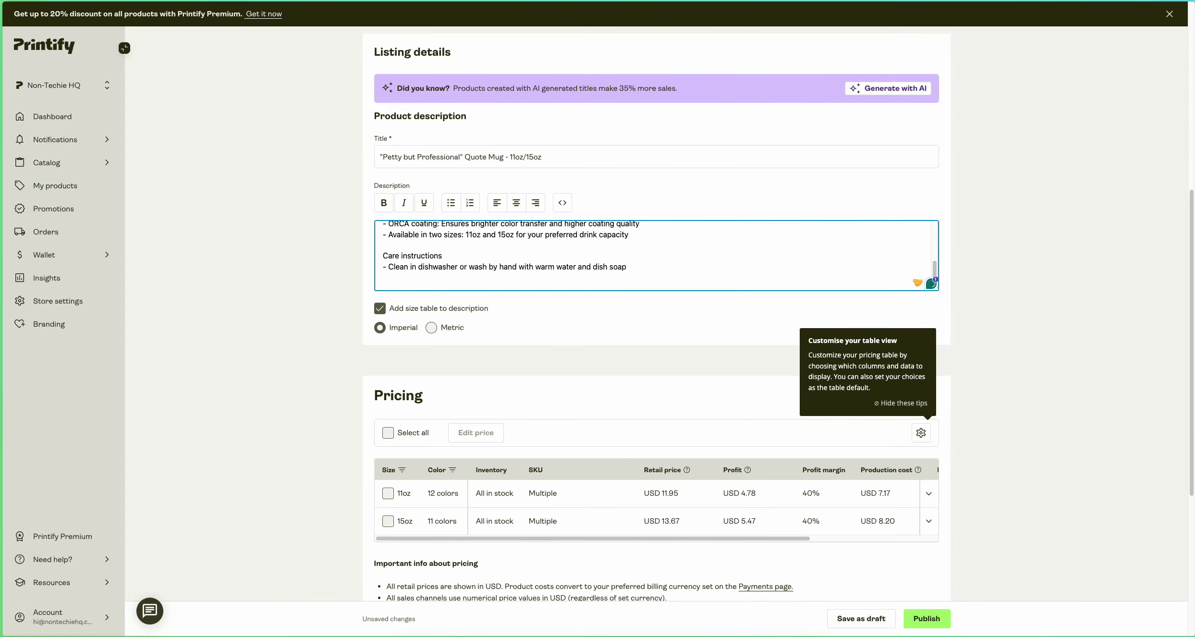
pyautogui.scroll(4, 476, 265)
pyautogui.scroll(-4, 478, 267)
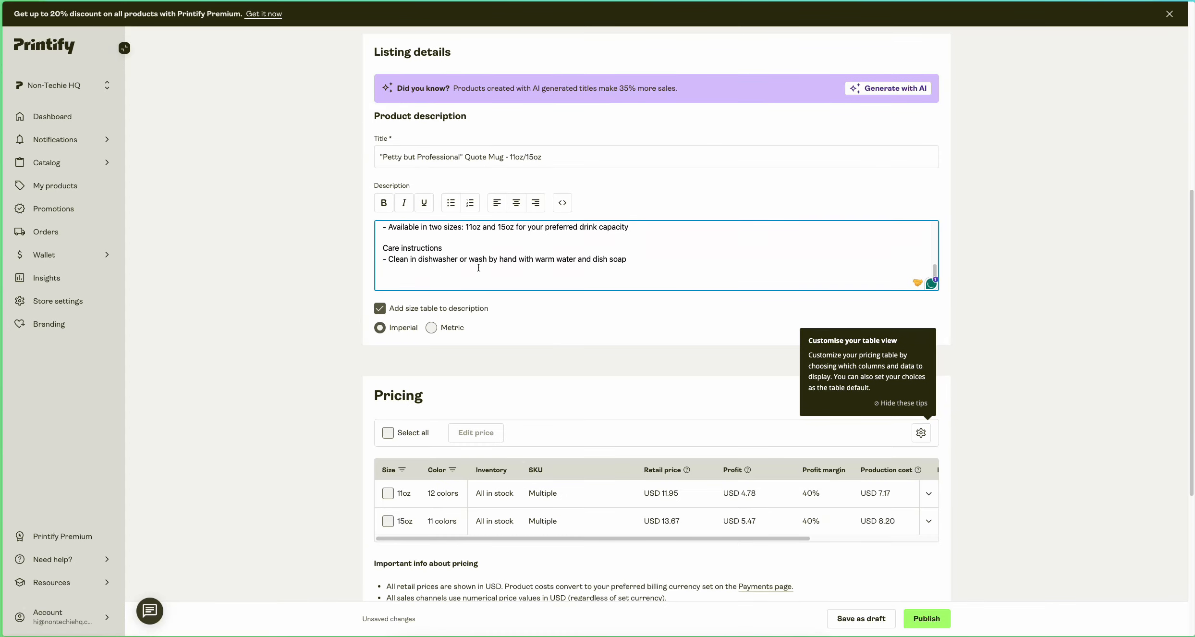
pyautogui.scroll(-4, 379, 306)
pyautogui.scroll(3, 340, 197)
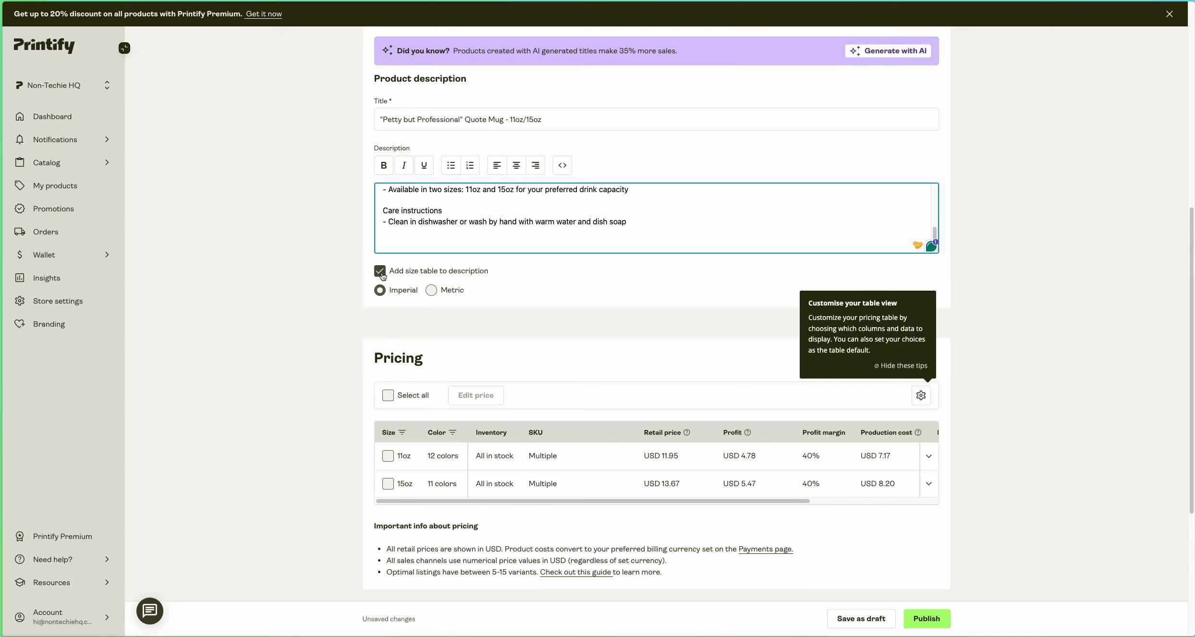
# Reinsert the imperial size table into the description and add a bold "Size Chart" heading above it
pyautogui.click(380, 270)
pyautogui.click(380, 270)
pyautogui.scroll(5, 537, 224)
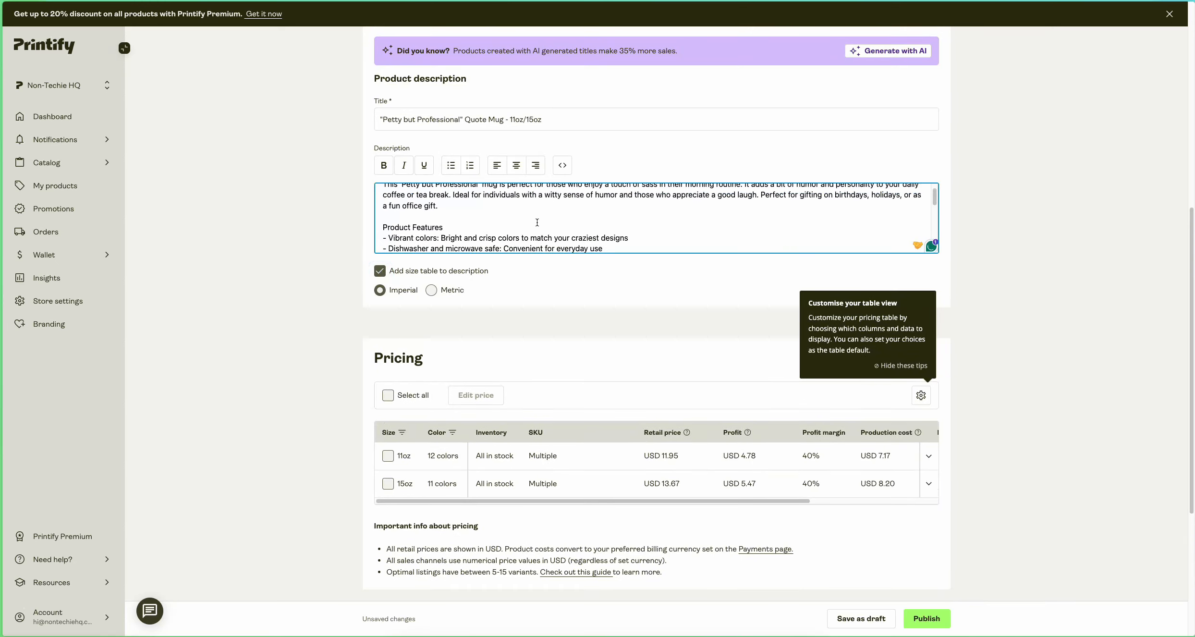
pyautogui.scroll(-3, 537, 223)
pyautogui.scroll(-5, 537, 223)
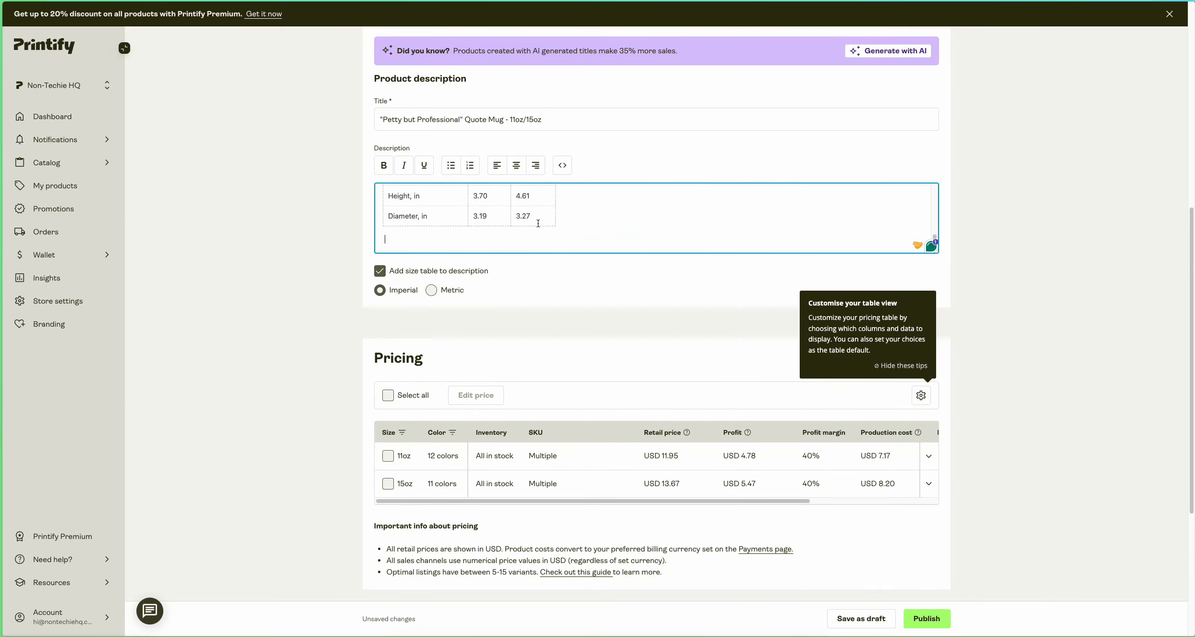
pyautogui.scroll(3, 491, 225)
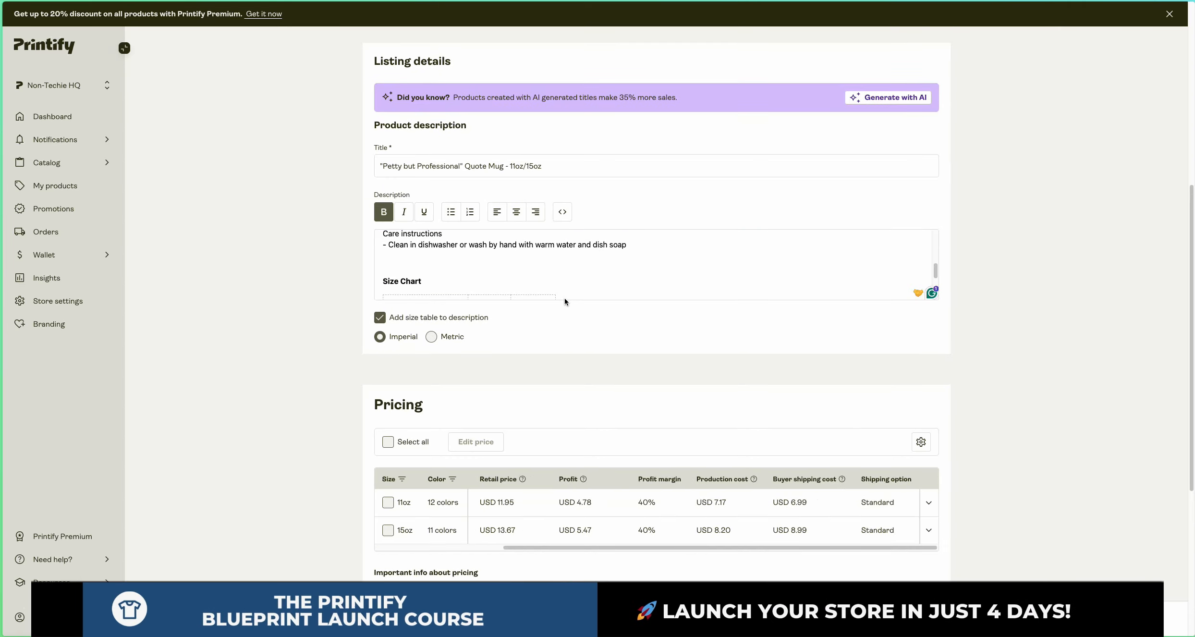
pyautogui.scroll(-5, 430, 269)
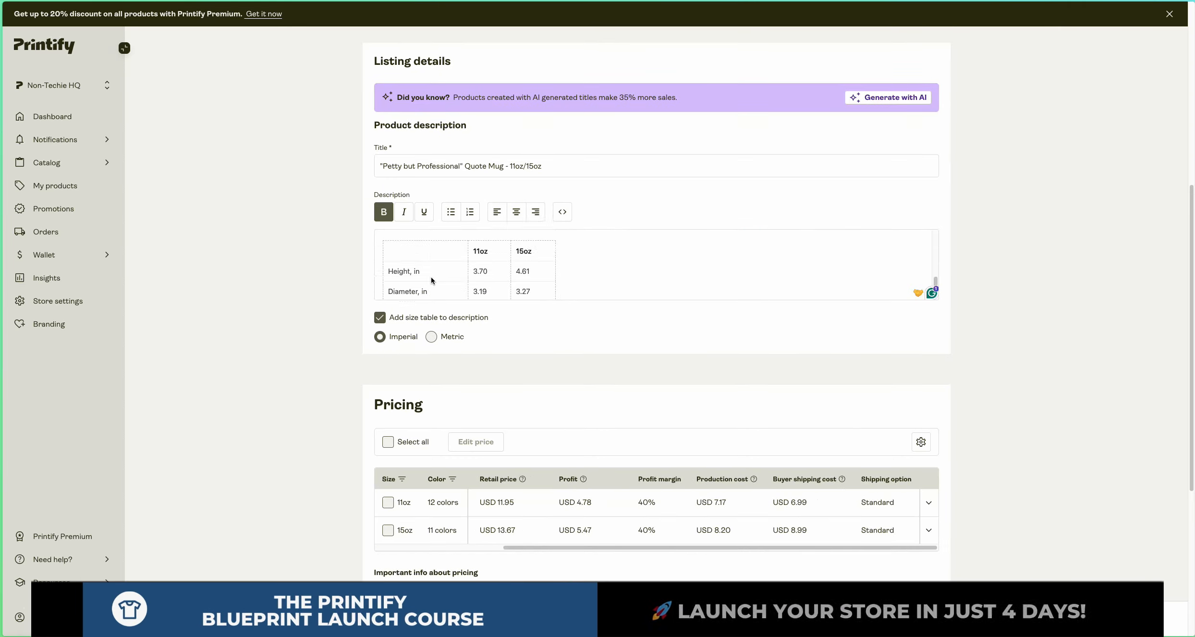
# Select all mug variants in the pricing table and clear the selection again
pyautogui.scroll(-3, 429, 385)
pyautogui.scroll(-1, 429, 386)
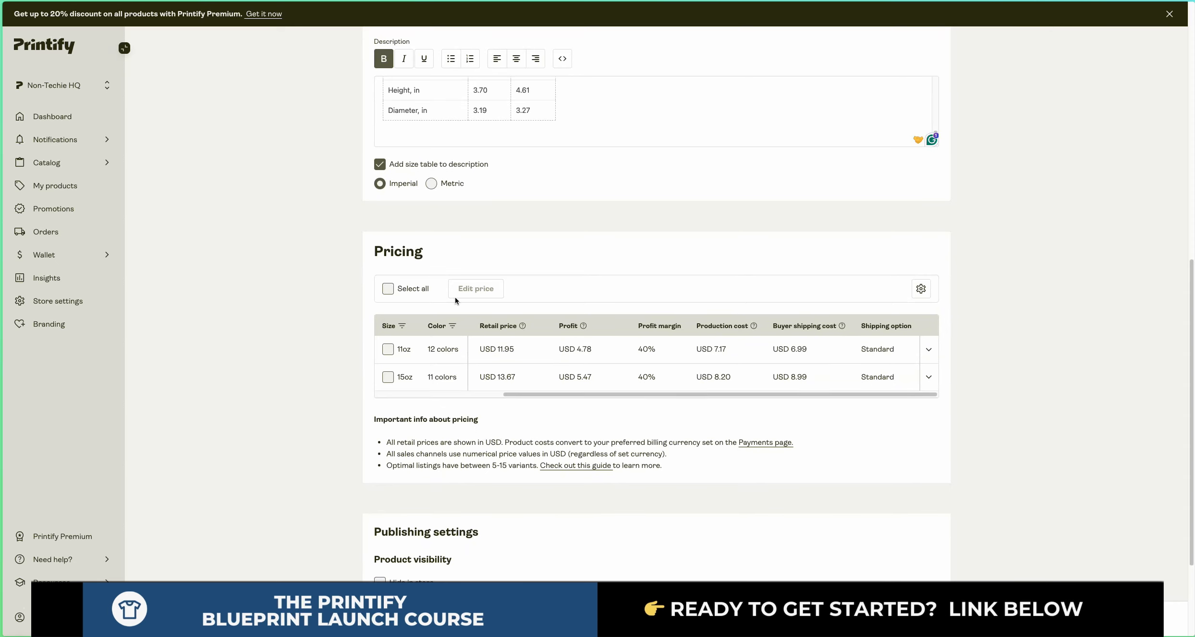
pyautogui.scroll(-3, 575, 349)
pyautogui.click(388, 153)
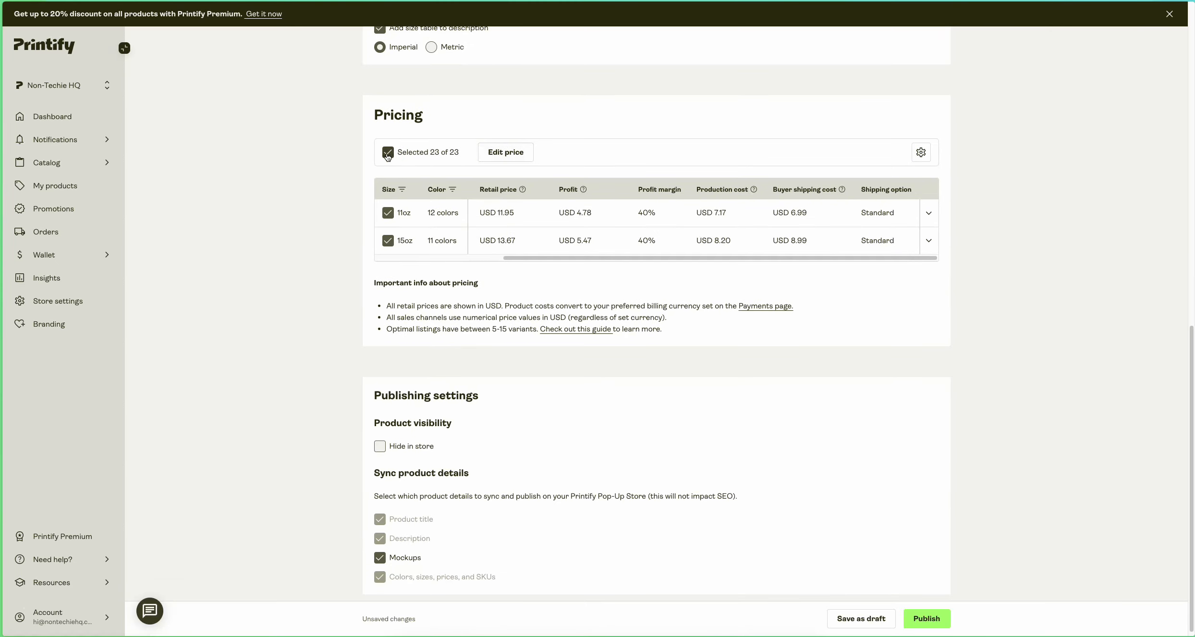
pyautogui.click(389, 154)
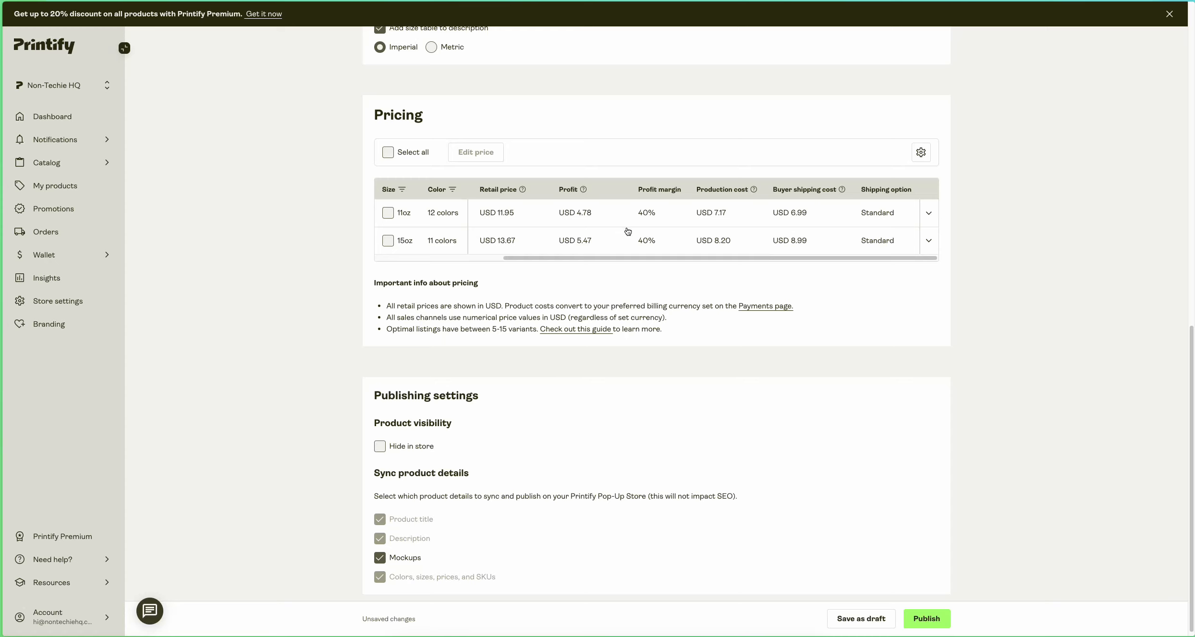
# Try a different profit margin for the 11oz mug variants
pyautogui.doubleClick(648, 212)
pyautogui.press('BackSpace')
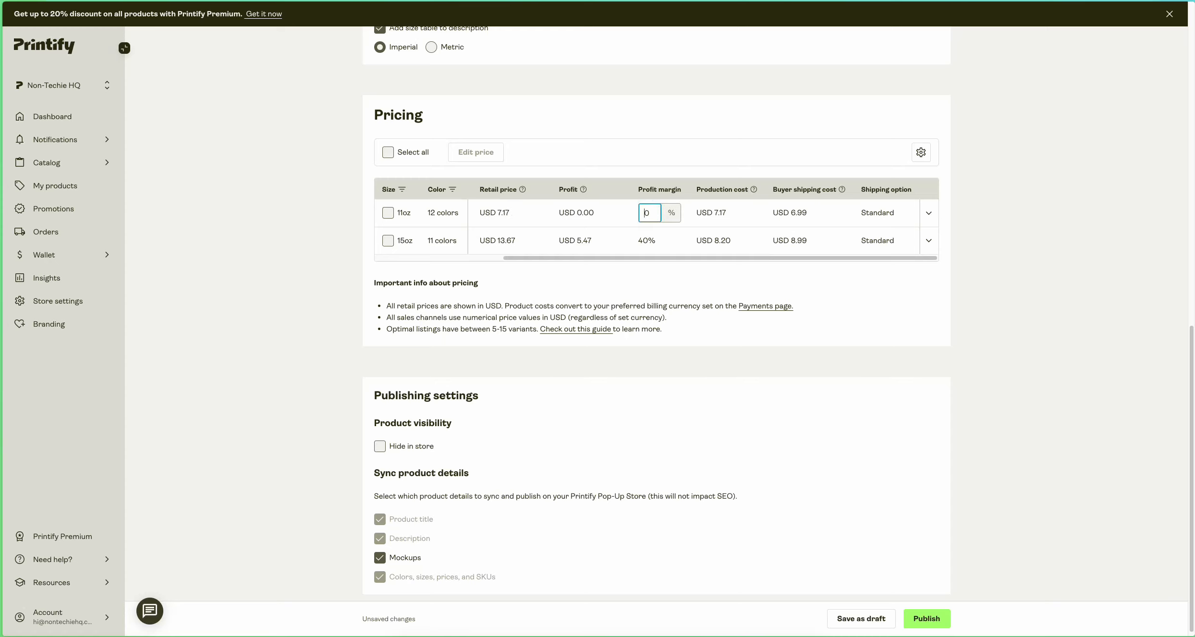
pyautogui.write('5')
pyautogui.press('BackSpace')
pyautogui.write('6')
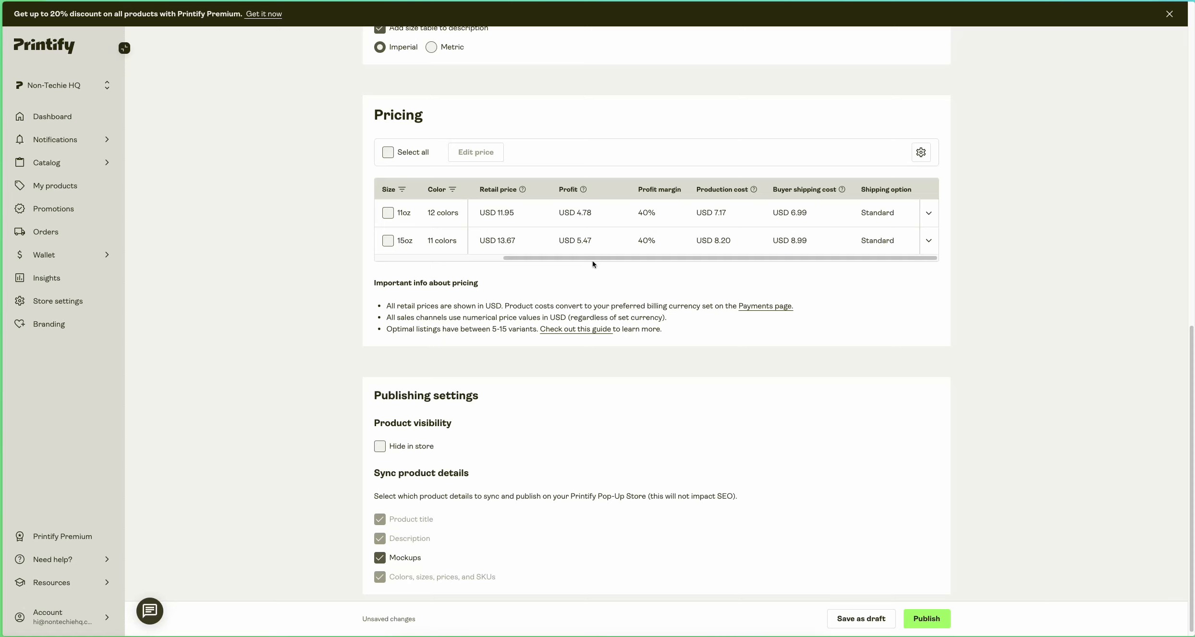
# Keep the mug visible in the store, review the listing, and publish it
pyautogui.scroll(-1, 591, 350)
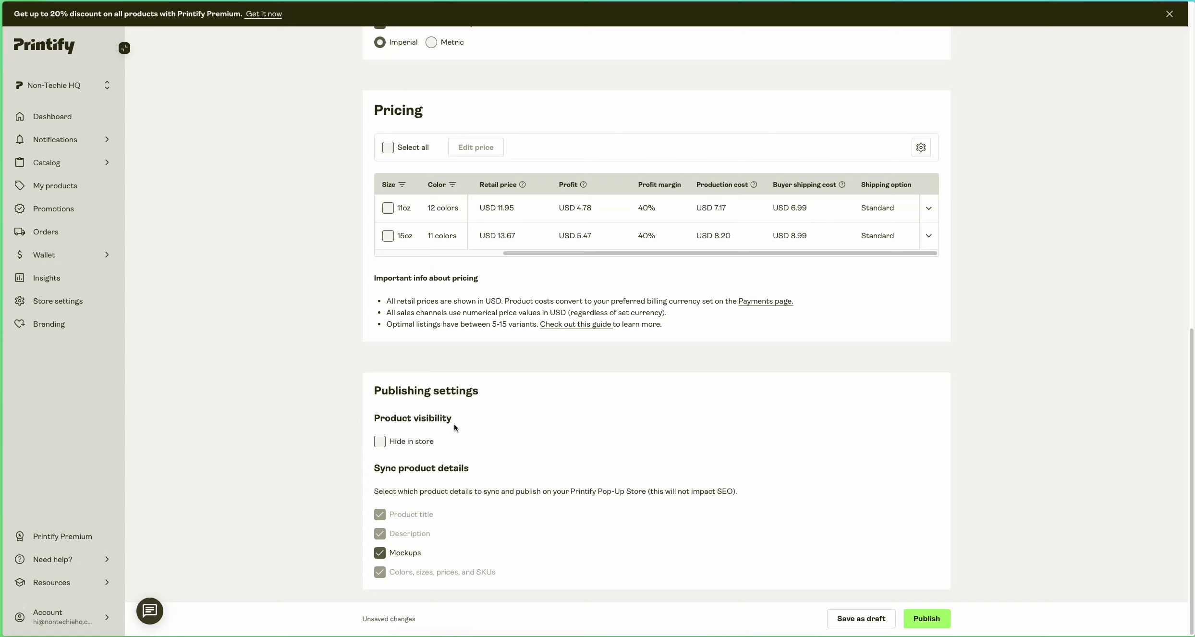
pyautogui.click(380, 442)
pyautogui.click(381, 442)
pyautogui.scroll(15, 565, 499)
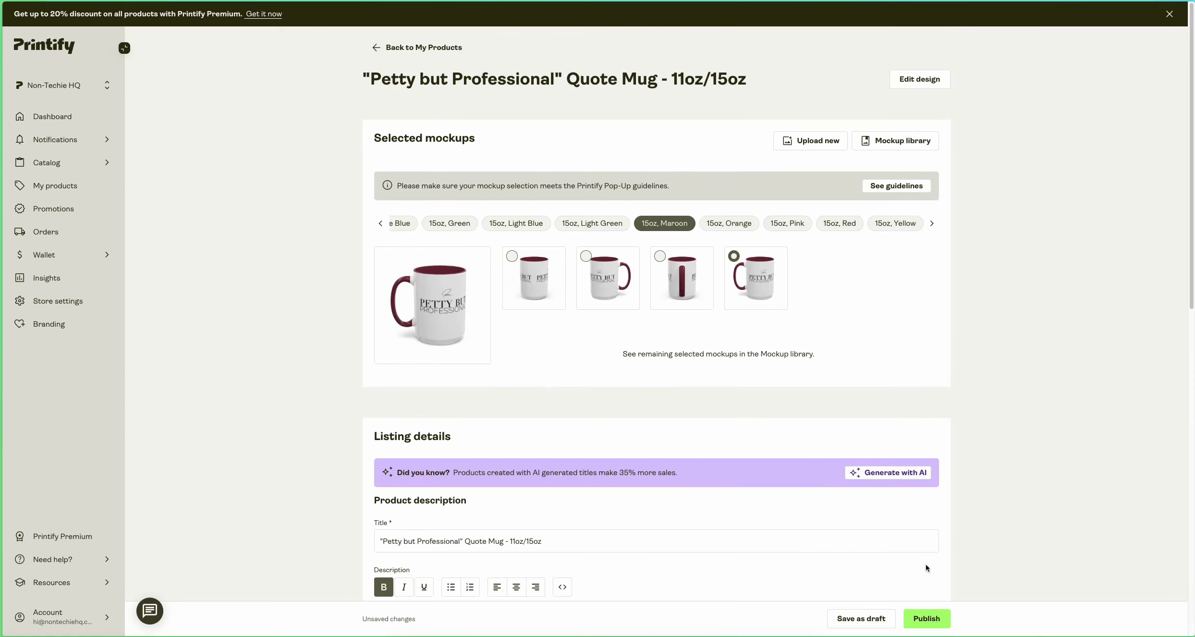
pyautogui.click(927, 618)
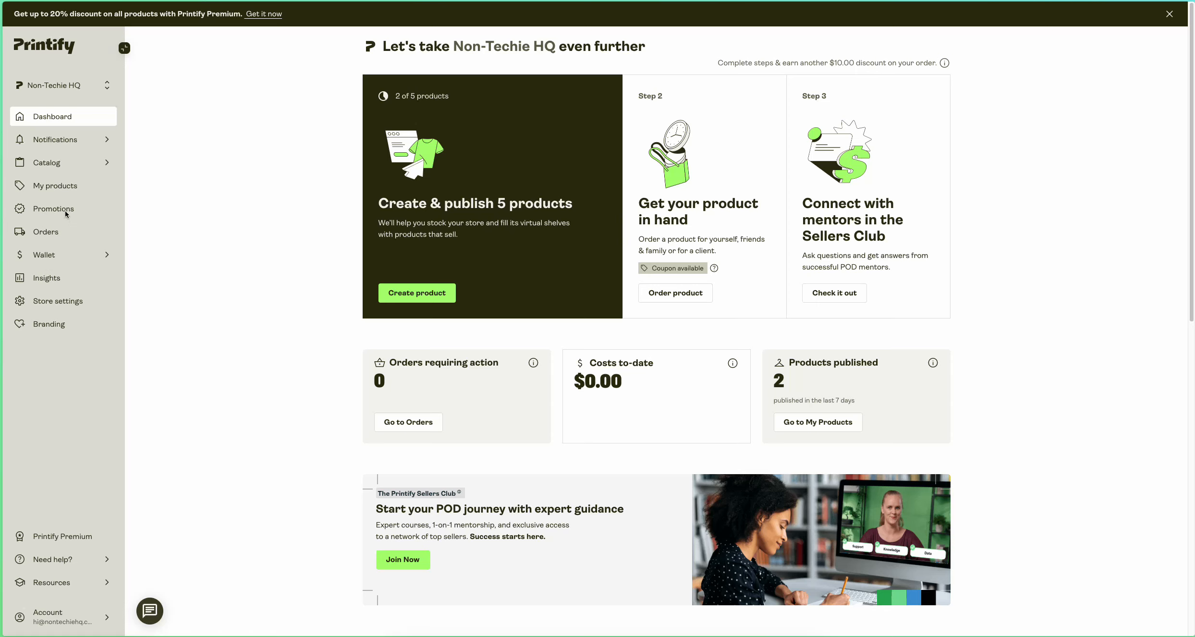
# Visit the live Pop-Up store from the store settings and open the "Petty but Professional" mug's product page
pyautogui.click(73, 300)
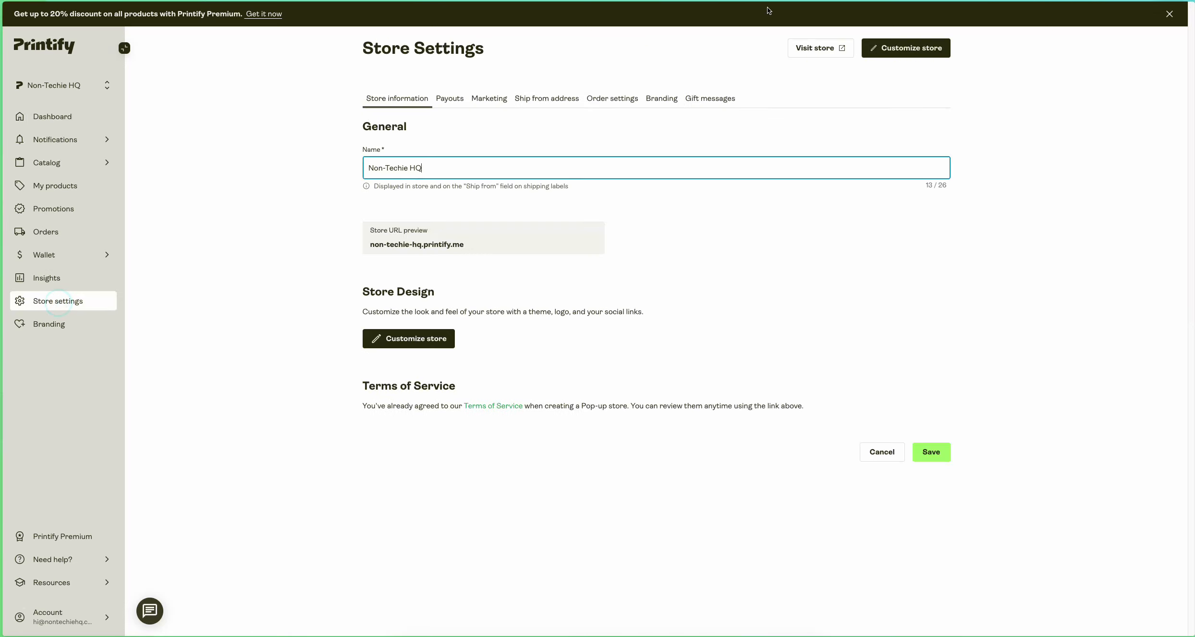
pyautogui.click(815, 52)
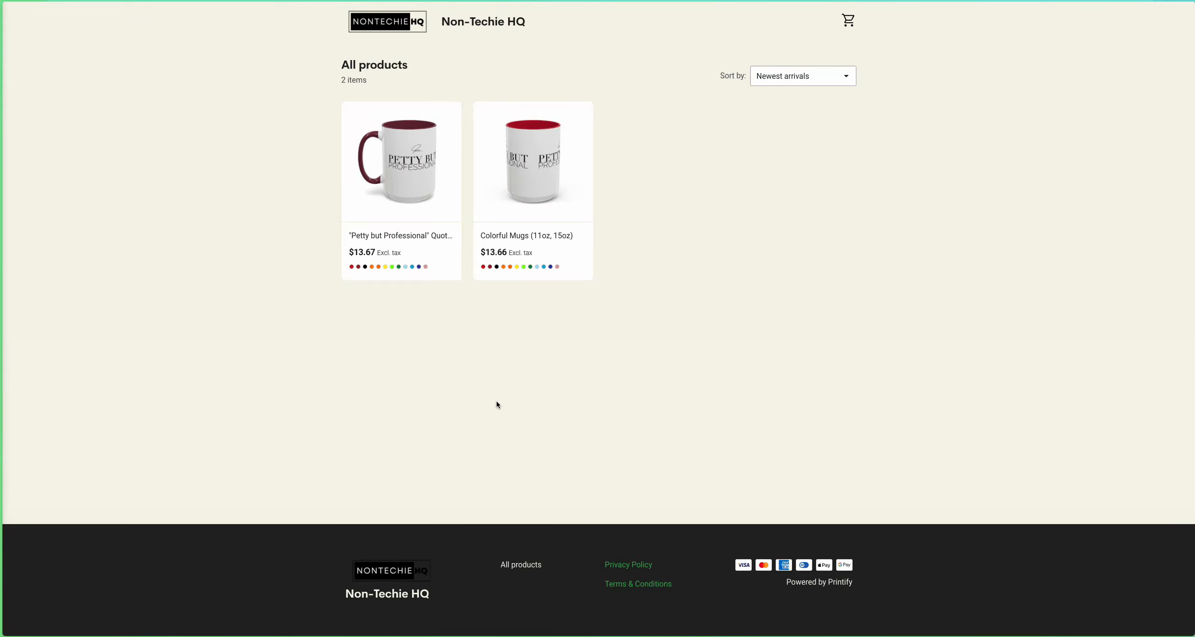
pyautogui.click(417, 175)
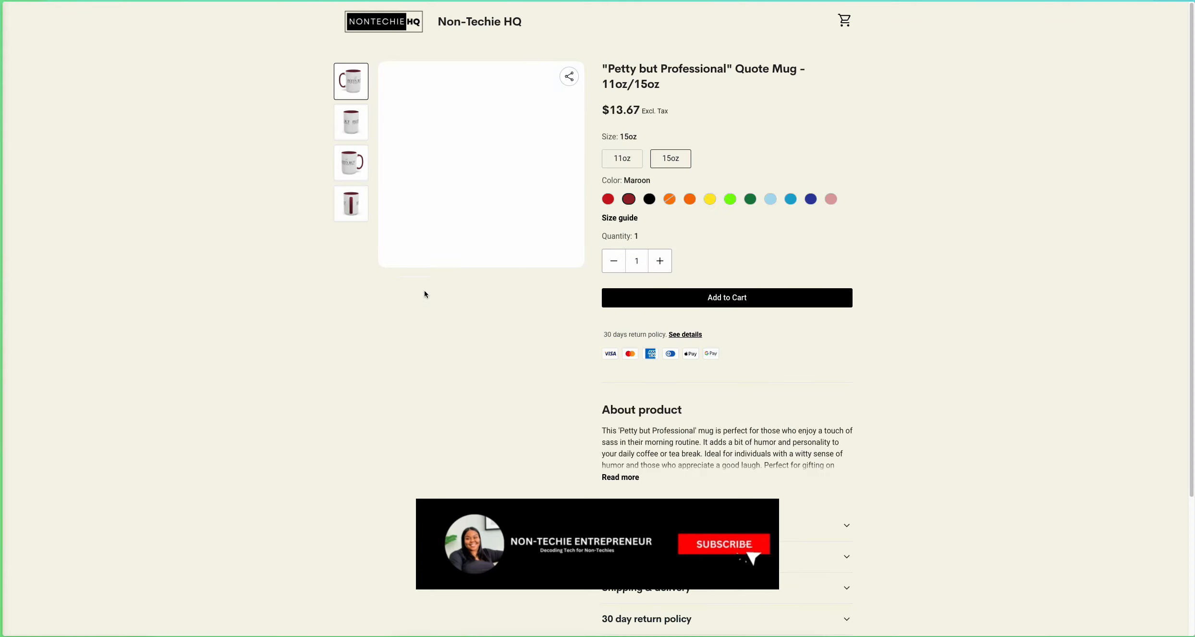
# View the fourth mockup of the mug on its product page and magnify it
pyautogui.scroll(-1, 352, 196)
pyautogui.click(352, 197)
pyautogui.moveTo(385, 77)
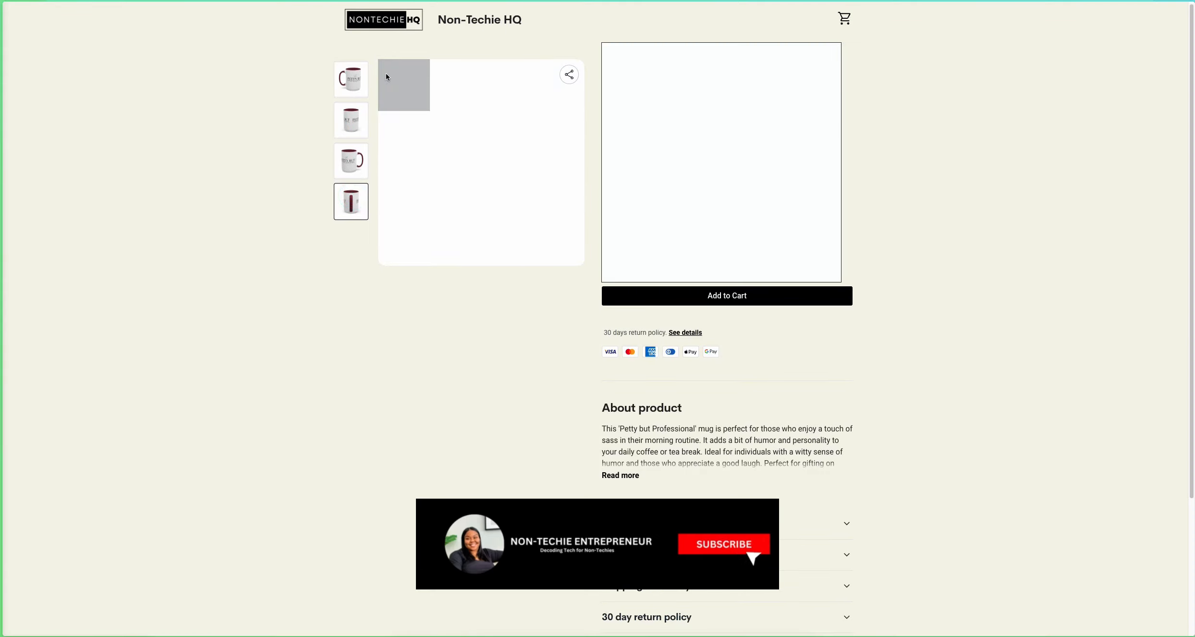
# Compare the mug's 11oz and 15oz sizes, and preview the 15oz size in Red and Maroon
pyautogui.click(625, 157)
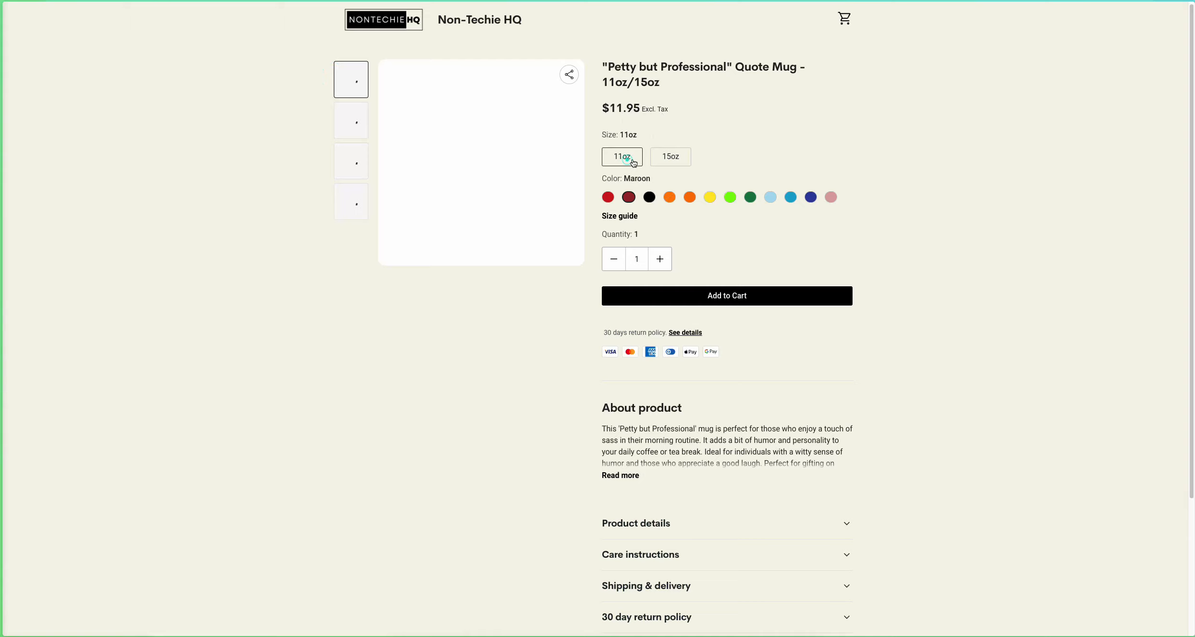
pyautogui.click(669, 157)
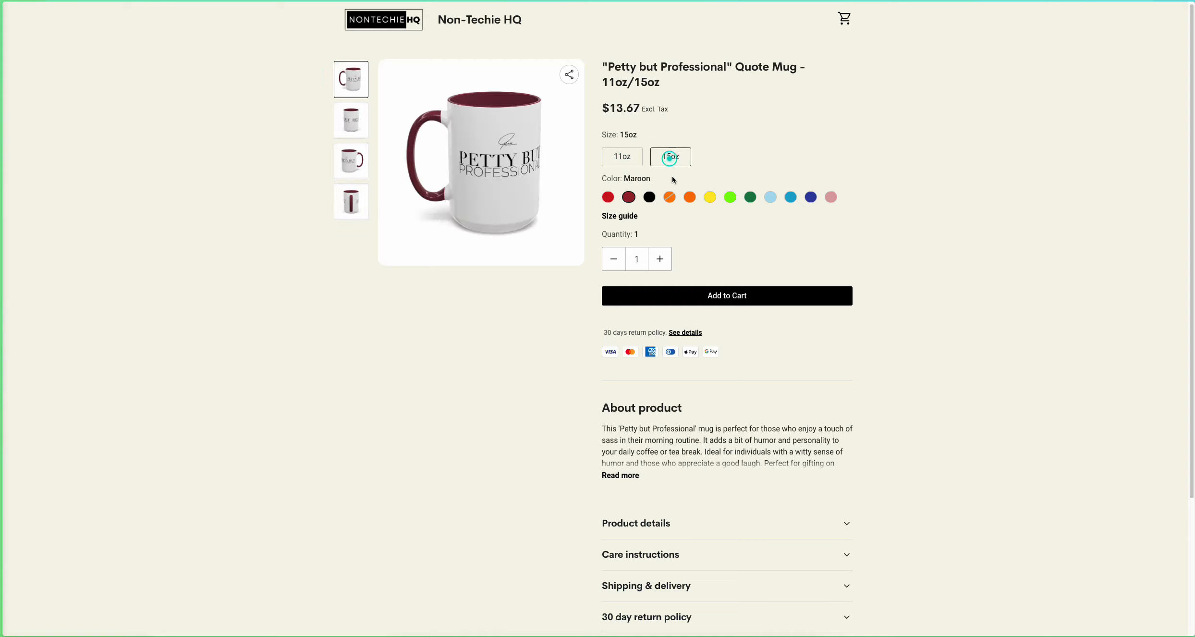
pyautogui.click(608, 198)
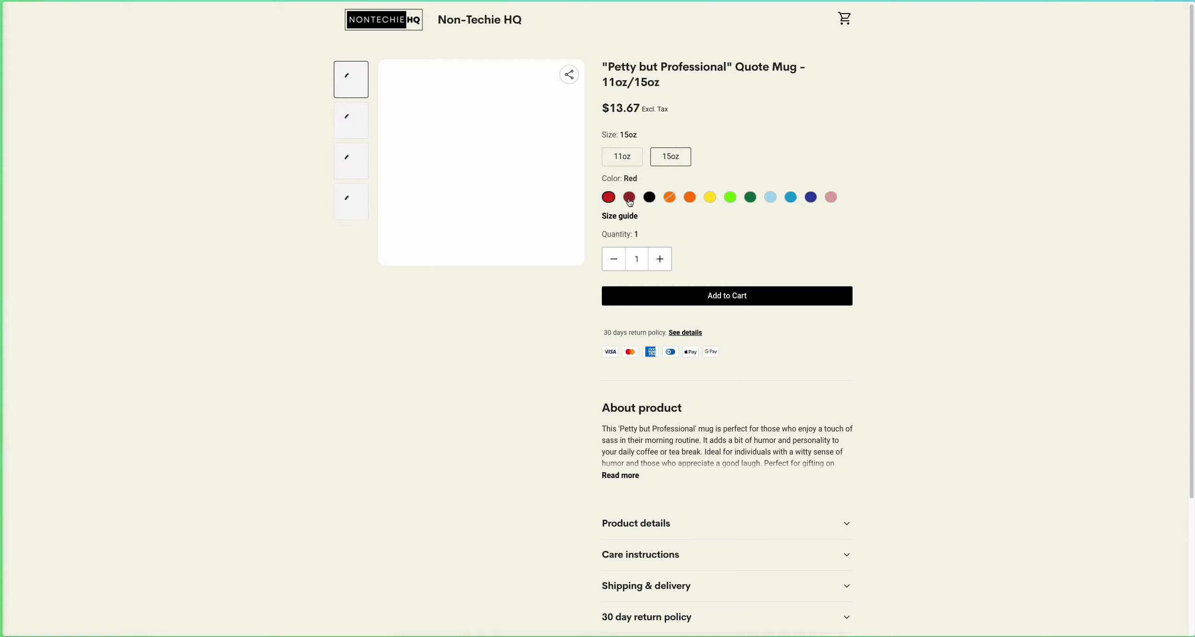
pyautogui.click(629, 198)
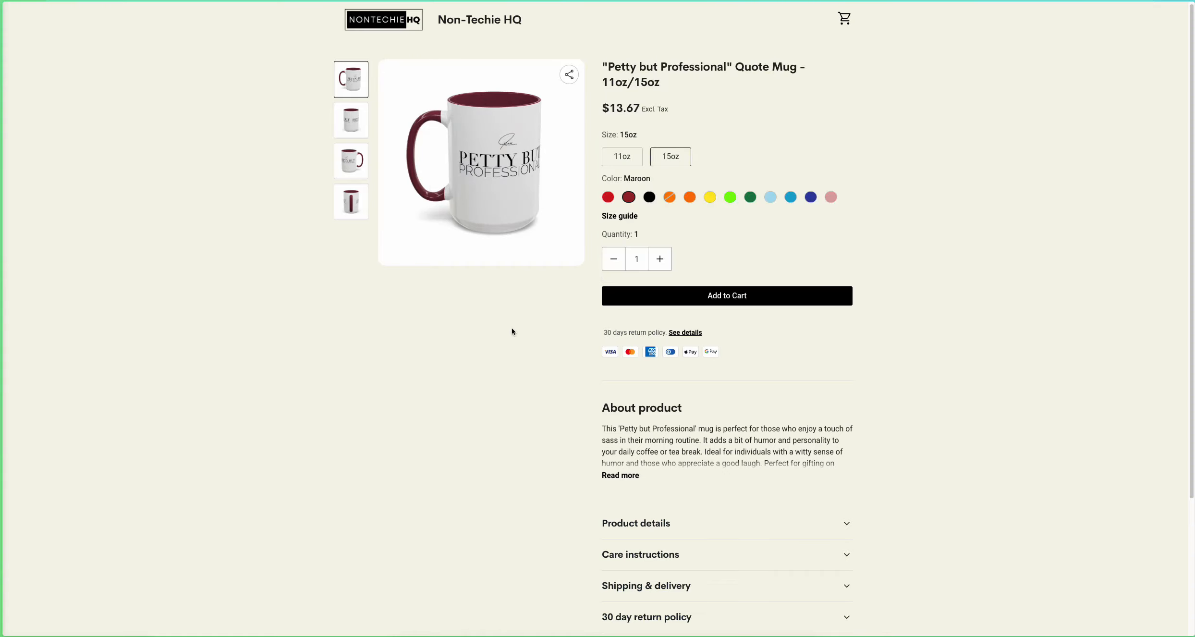
# Expand the full product description with its size chart and the product details section to review them
pyautogui.scroll(-3, 553, 317)
pyautogui.click(629, 302)
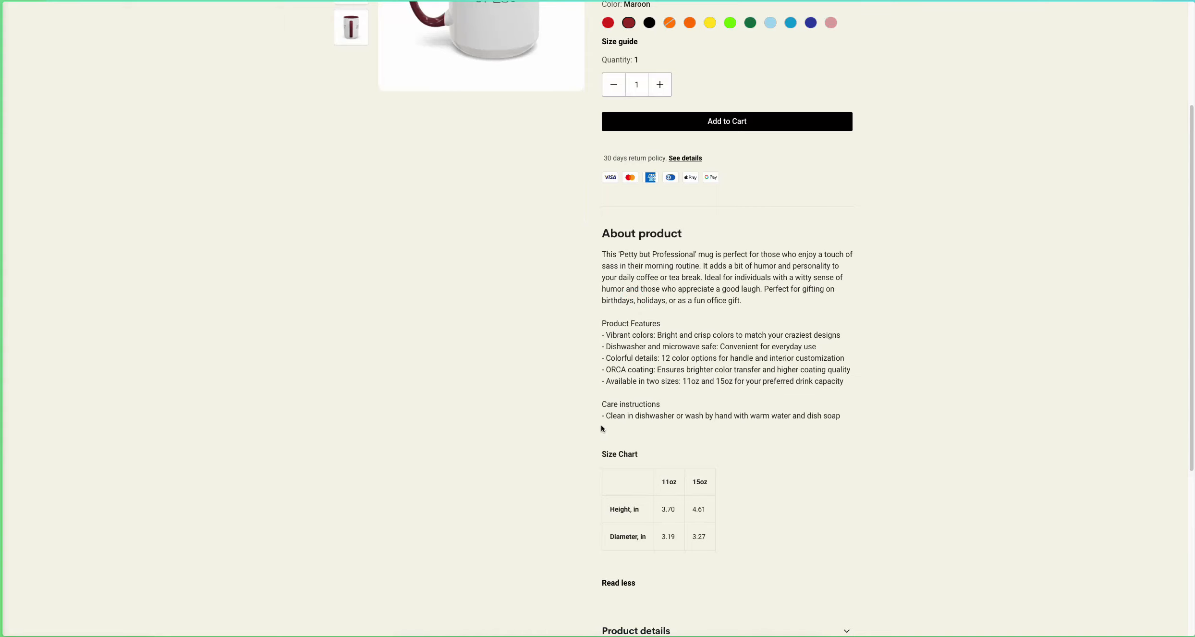
pyautogui.scroll(-5, 601, 428)
pyautogui.click(619, 355)
pyautogui.scroll(-4, 672, 312)
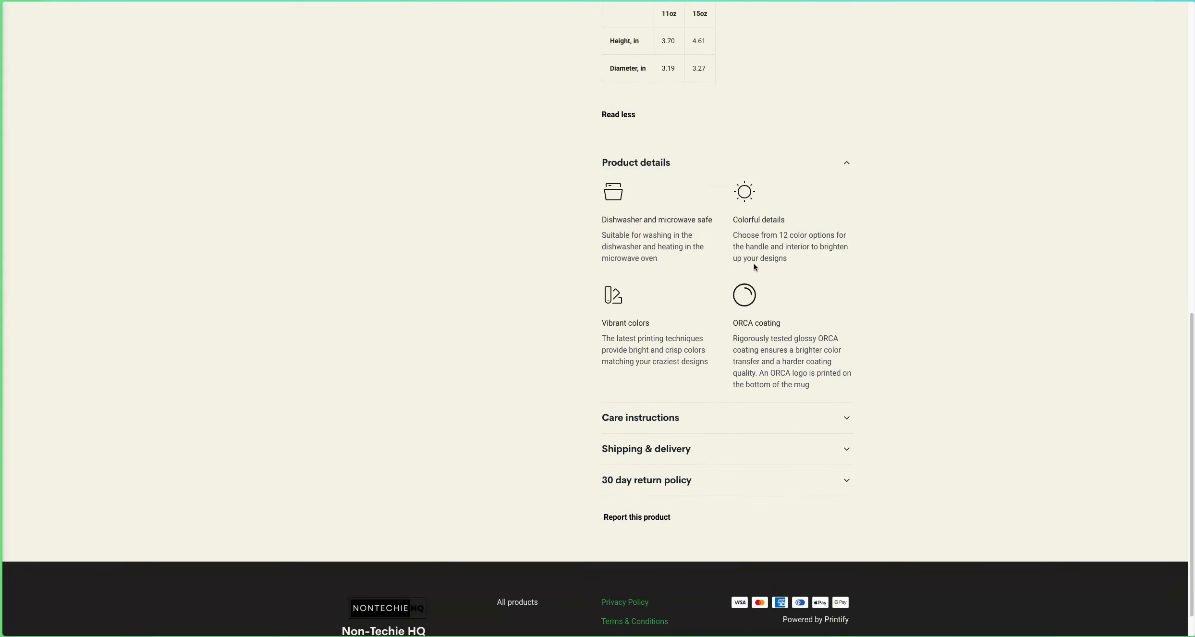
# Expand the care instructions, shipping and delivery, and 30 day return policy sections to review them
pyautogui.click(642, 418)
pyautogui.scroll(-1, 642, 419)
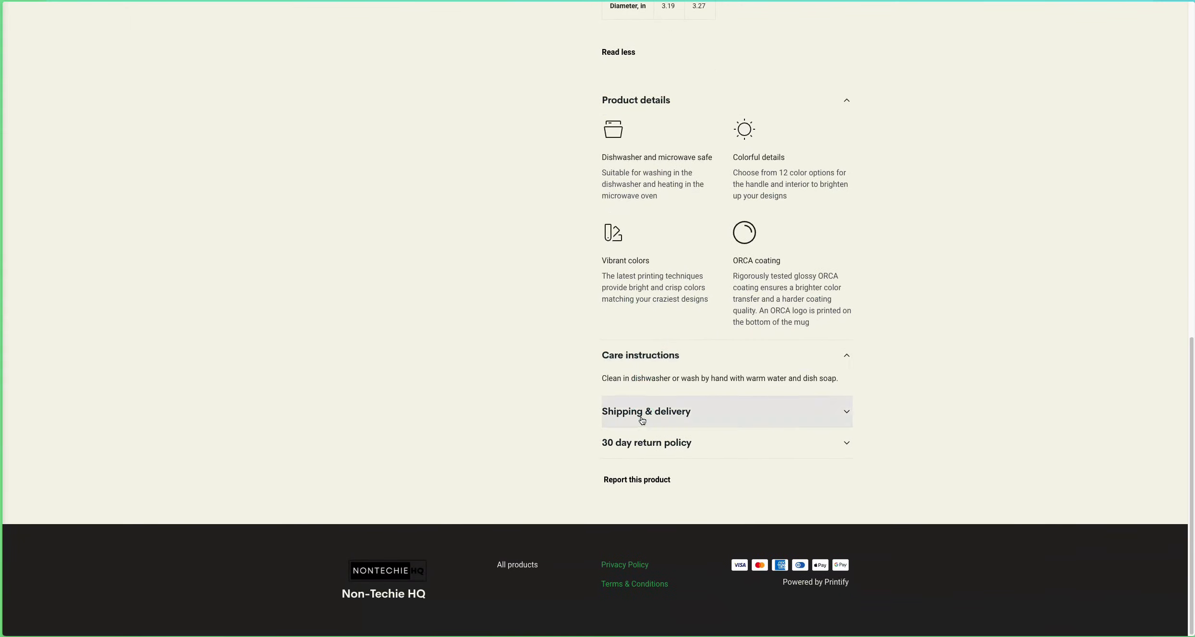
pyautogui.click(642, 420)
pyautogui.scroll(-3, 728, 487)
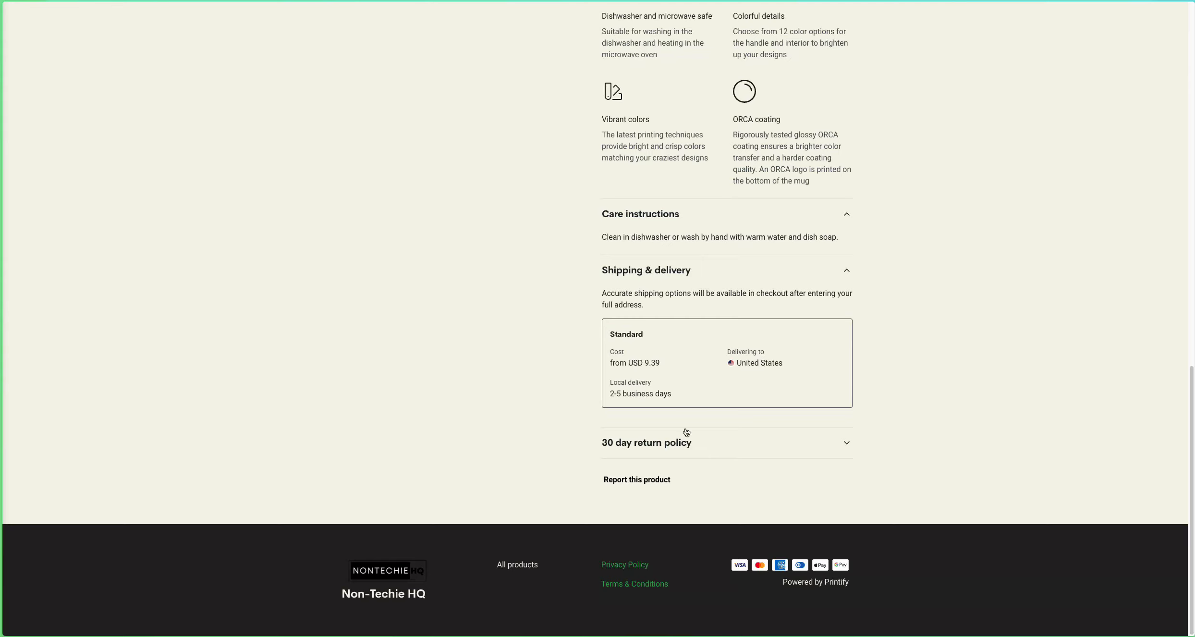
pyautogui.click(609, 444)
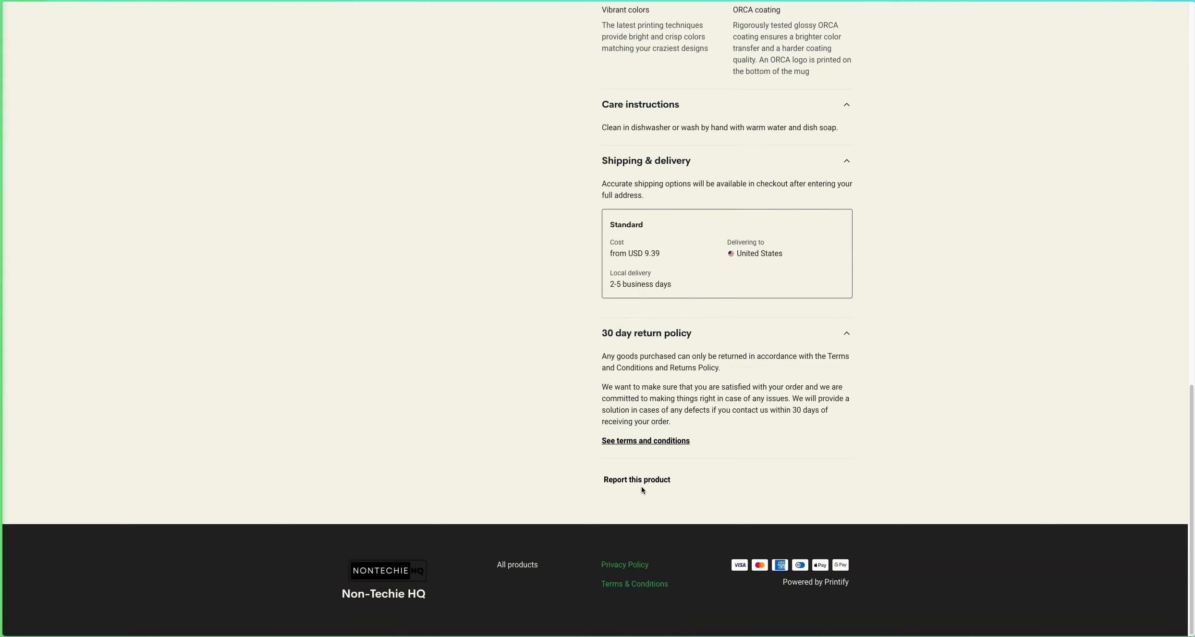
pyautogui.scroll(20, 363, 210)
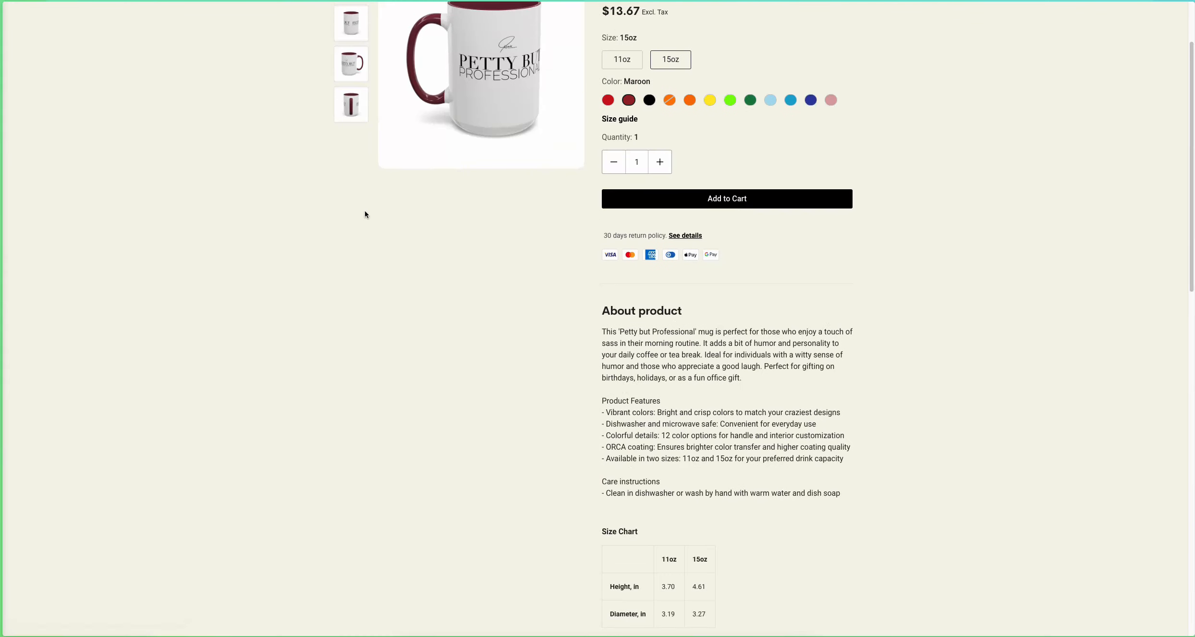